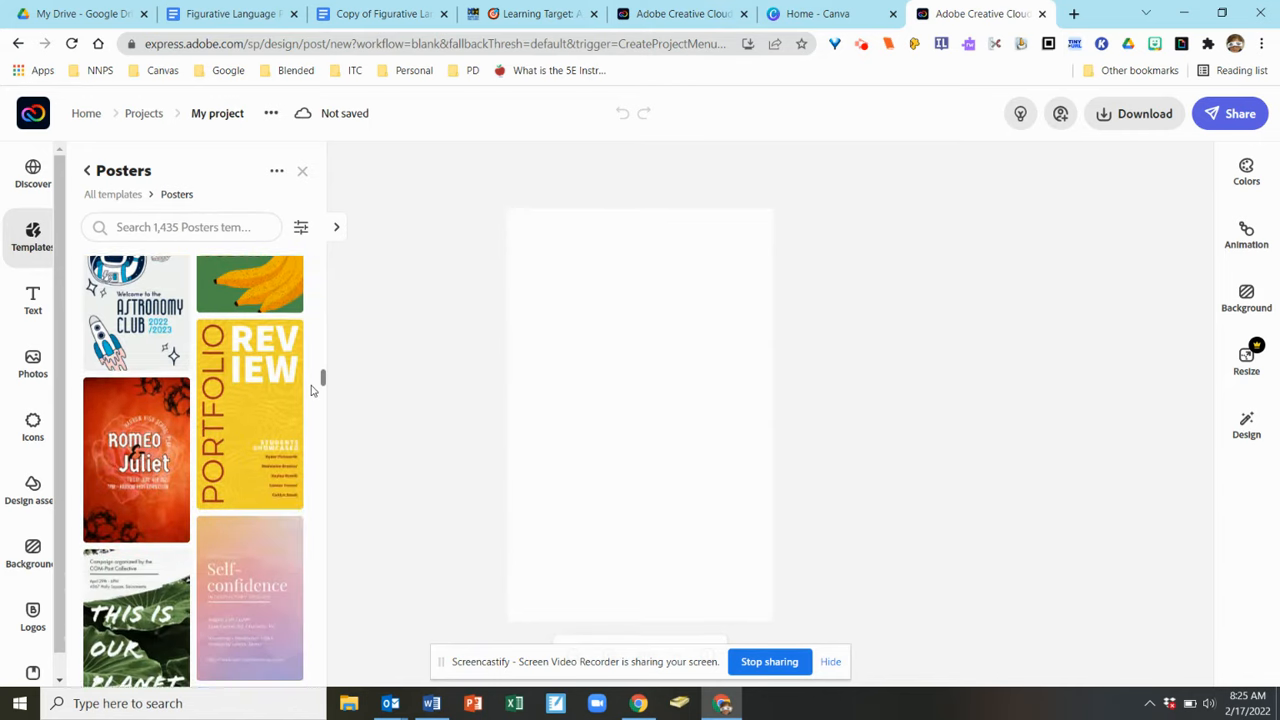
Apply the "Tips for Studying" poster template and replace its title with "I Love That Dog".
scroll(310, 414, down, 12)
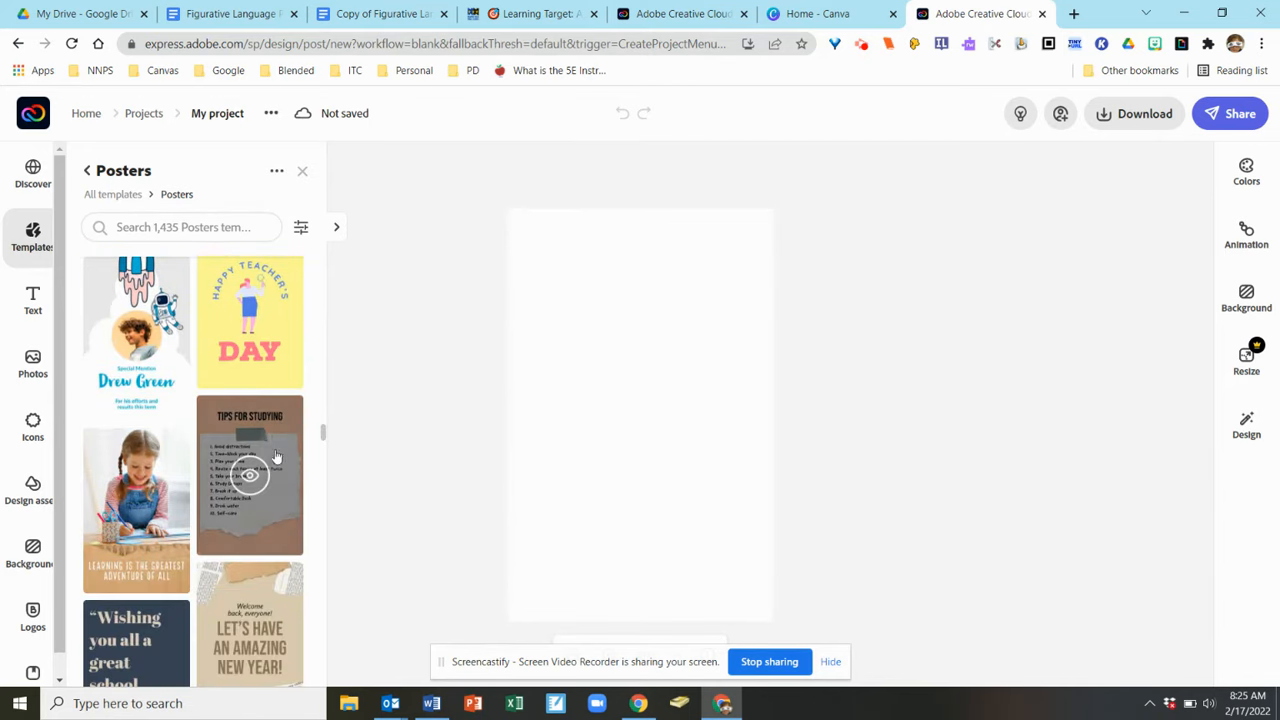
click(250, 494)
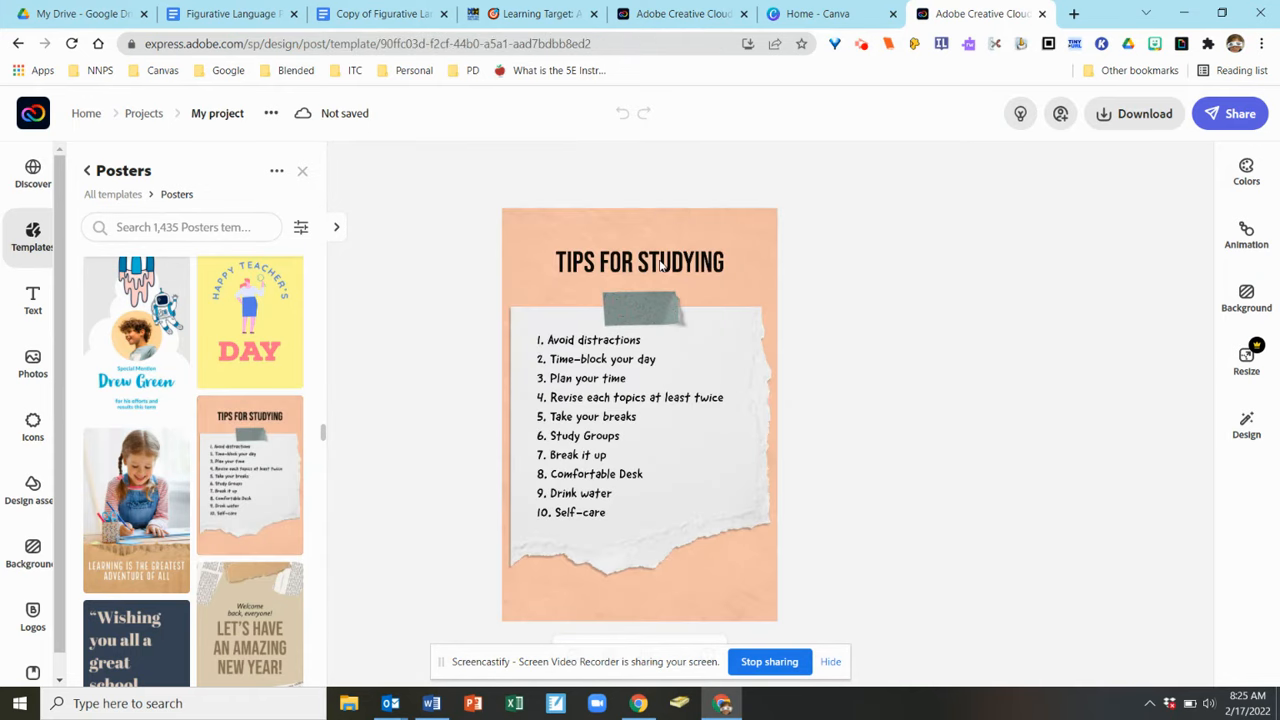
click(660, 263)
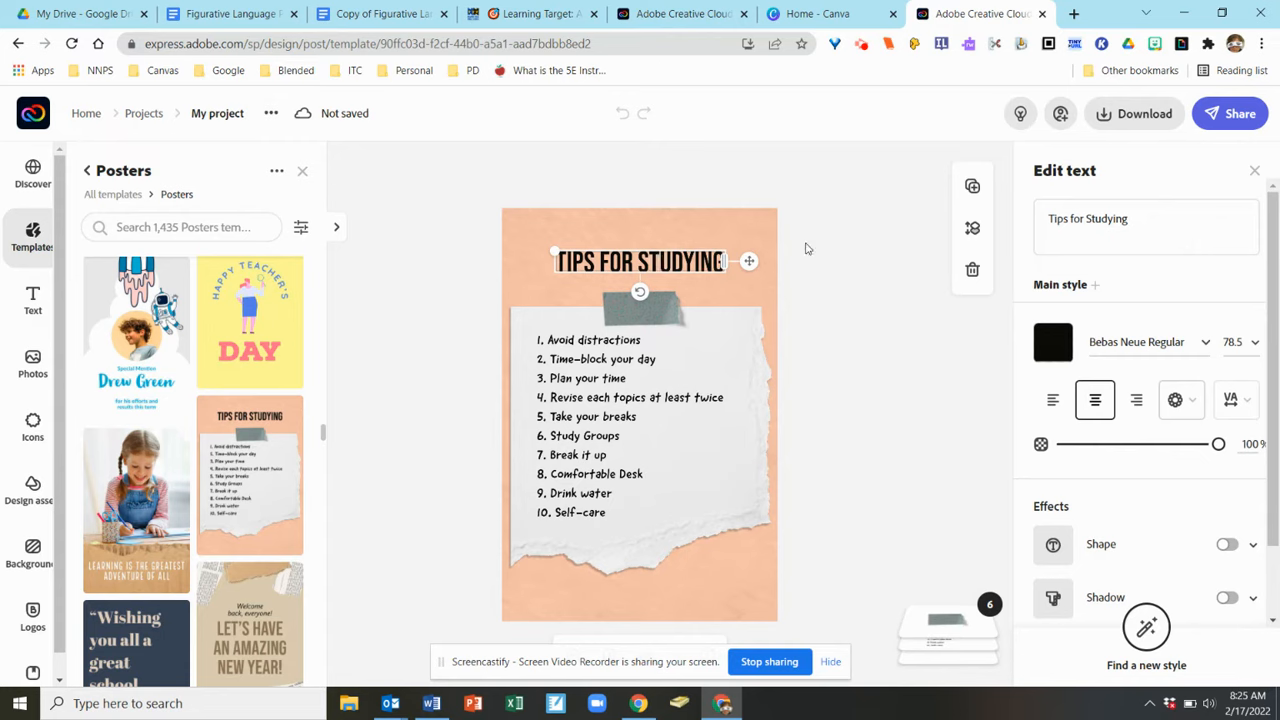
drag(1131, 221, 1052, 222)
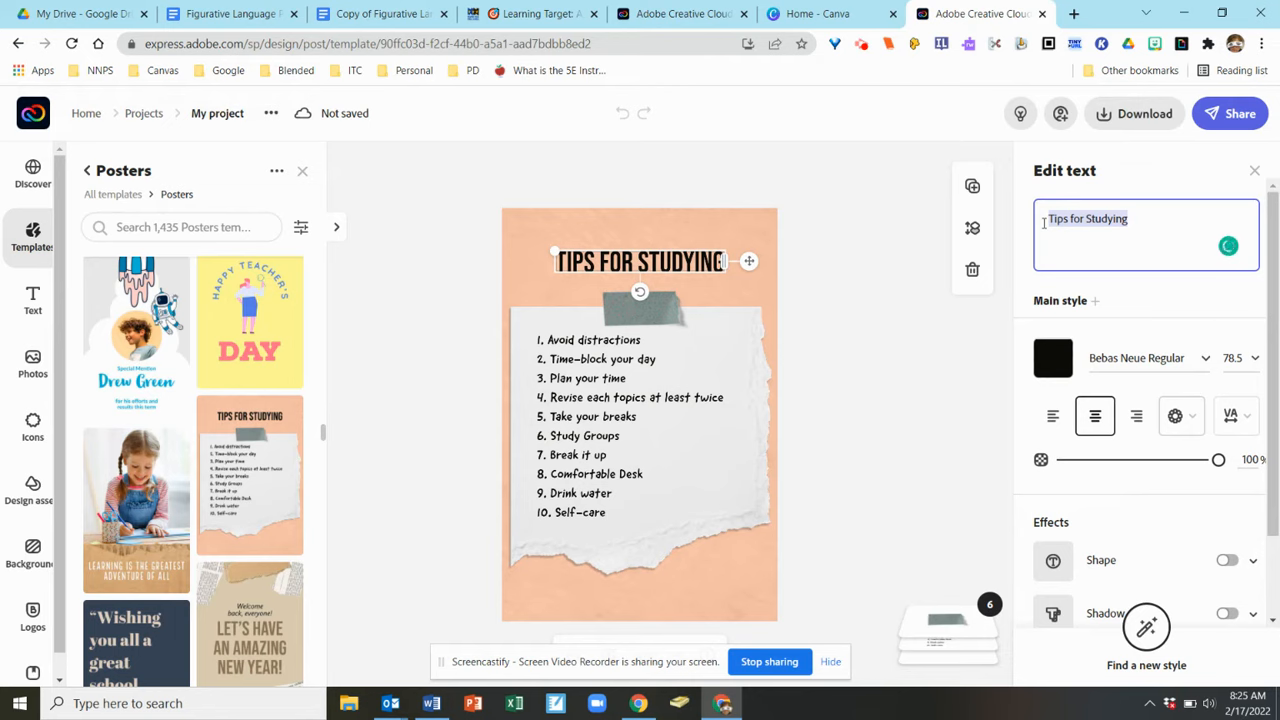
text(I Love That )
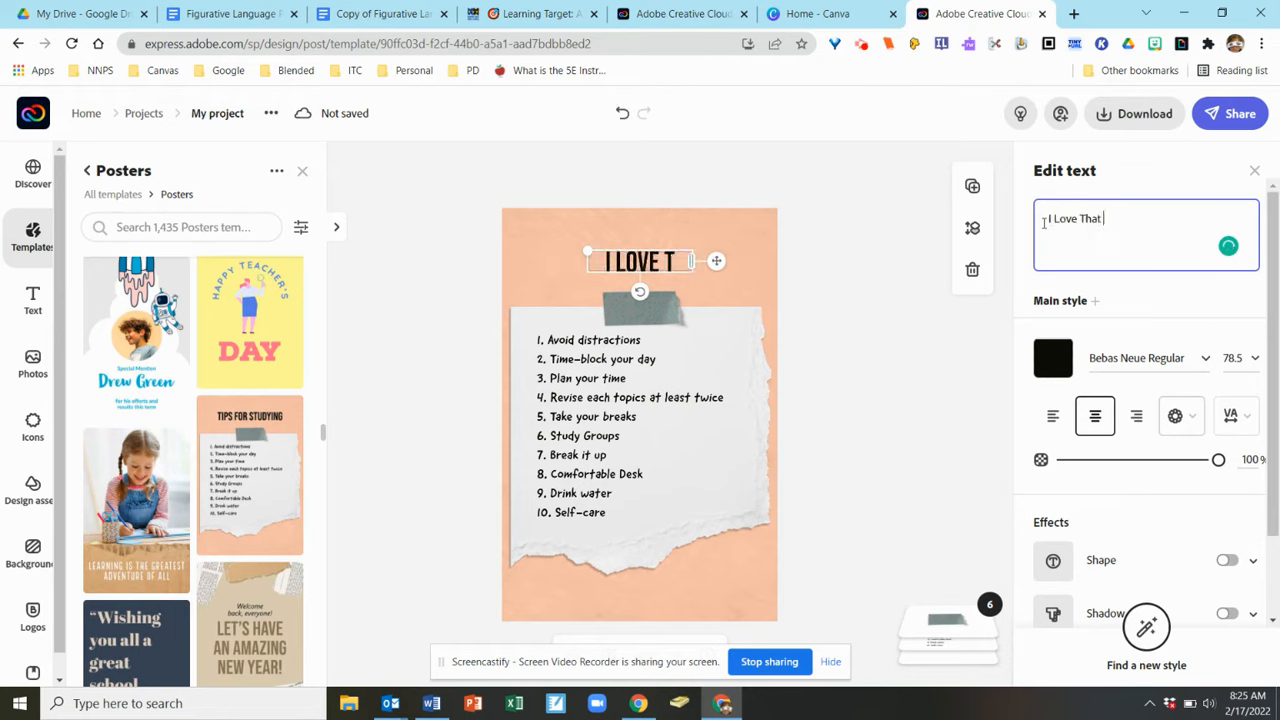
text(Dog)
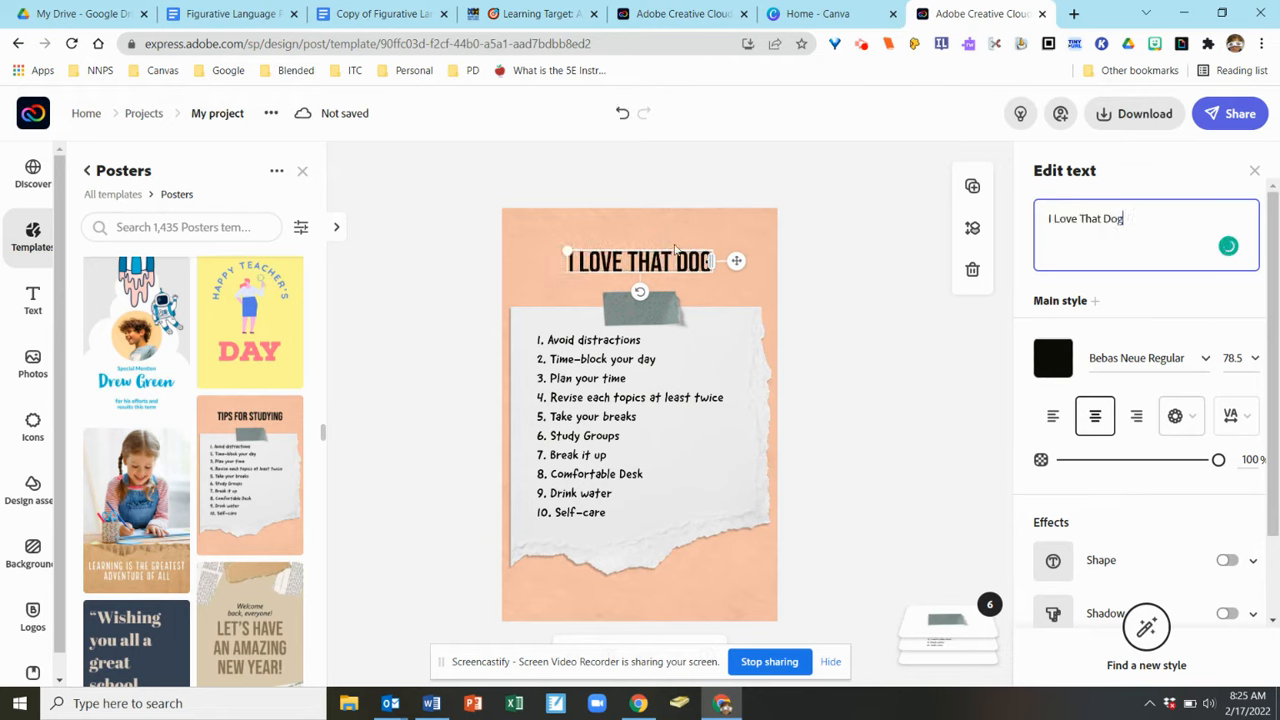
Recolor the poster title to the custom blue #3A5CD5.
click(1053, 360)
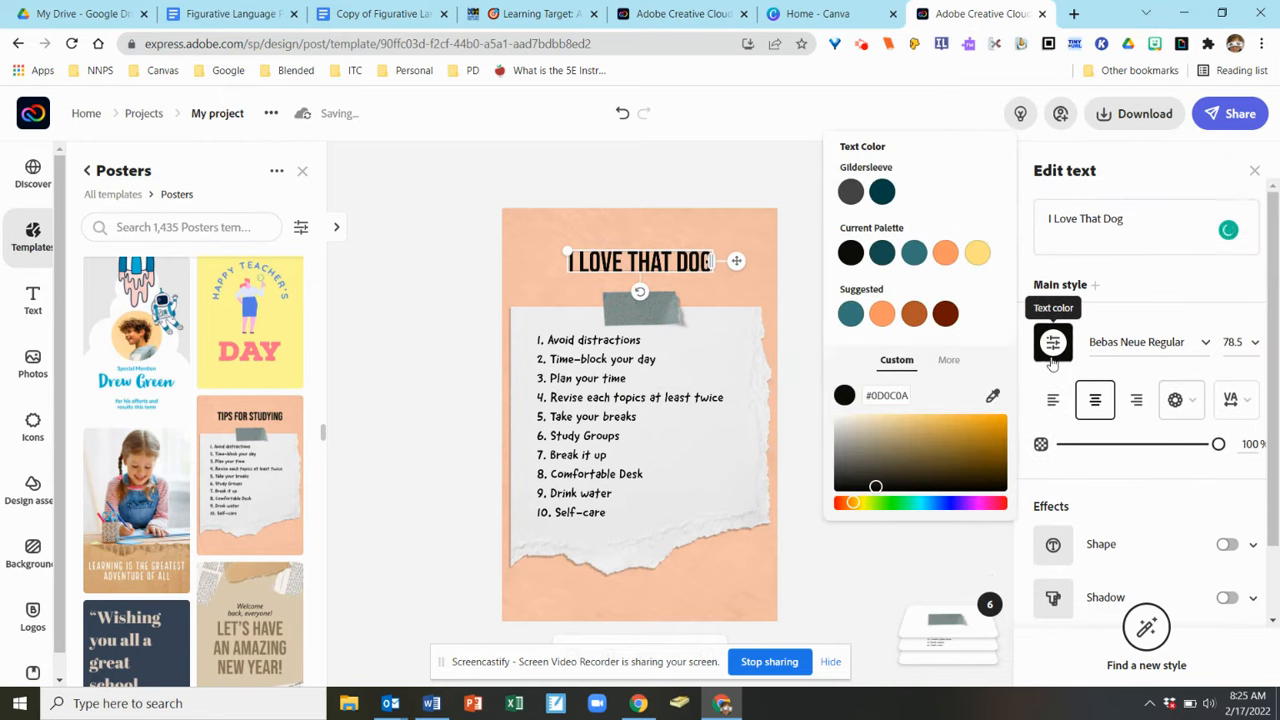
click(944, 504)
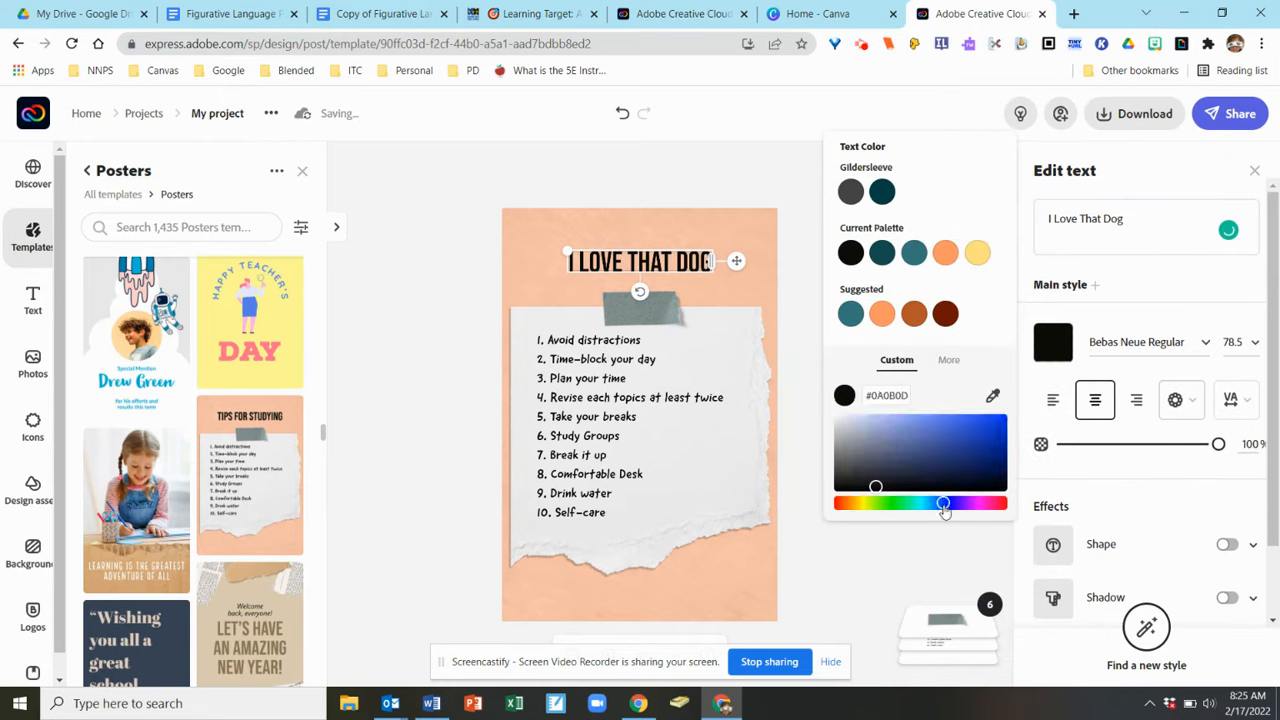
click(956, 429)
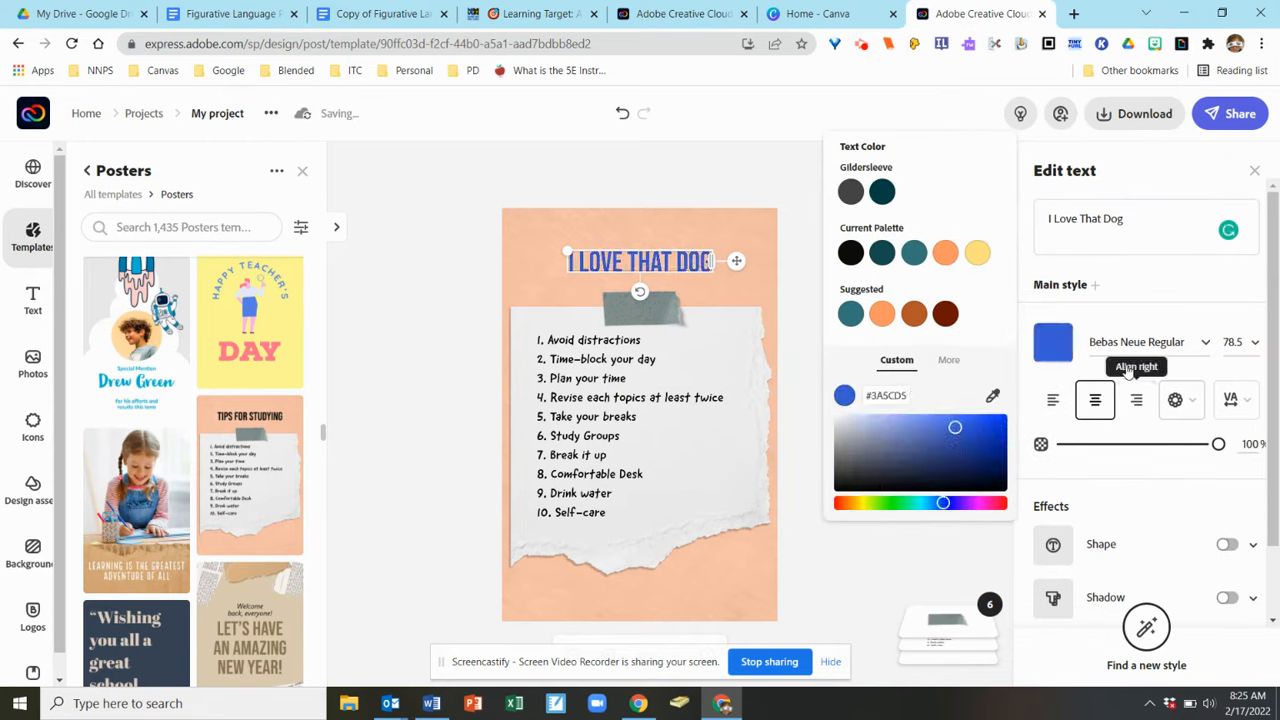
Change the poster title's font to Cabin Sketch Bold.
click(1206, 344)
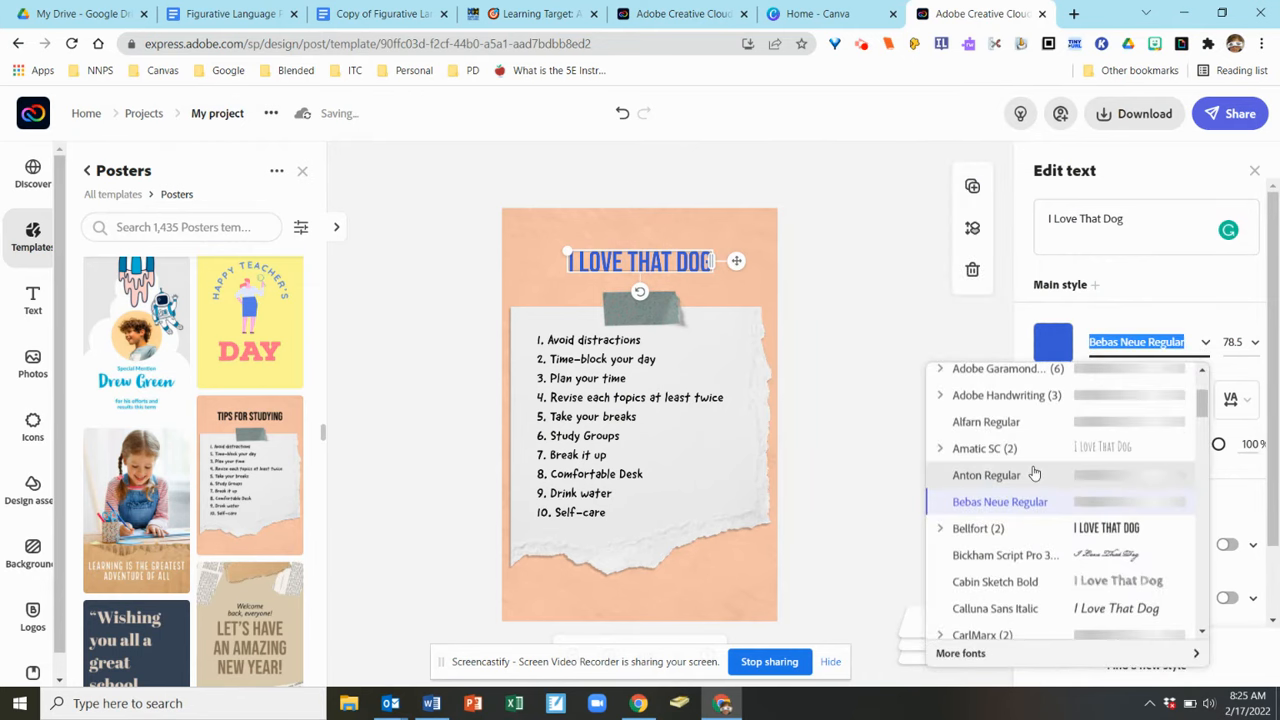
click(995, 535)
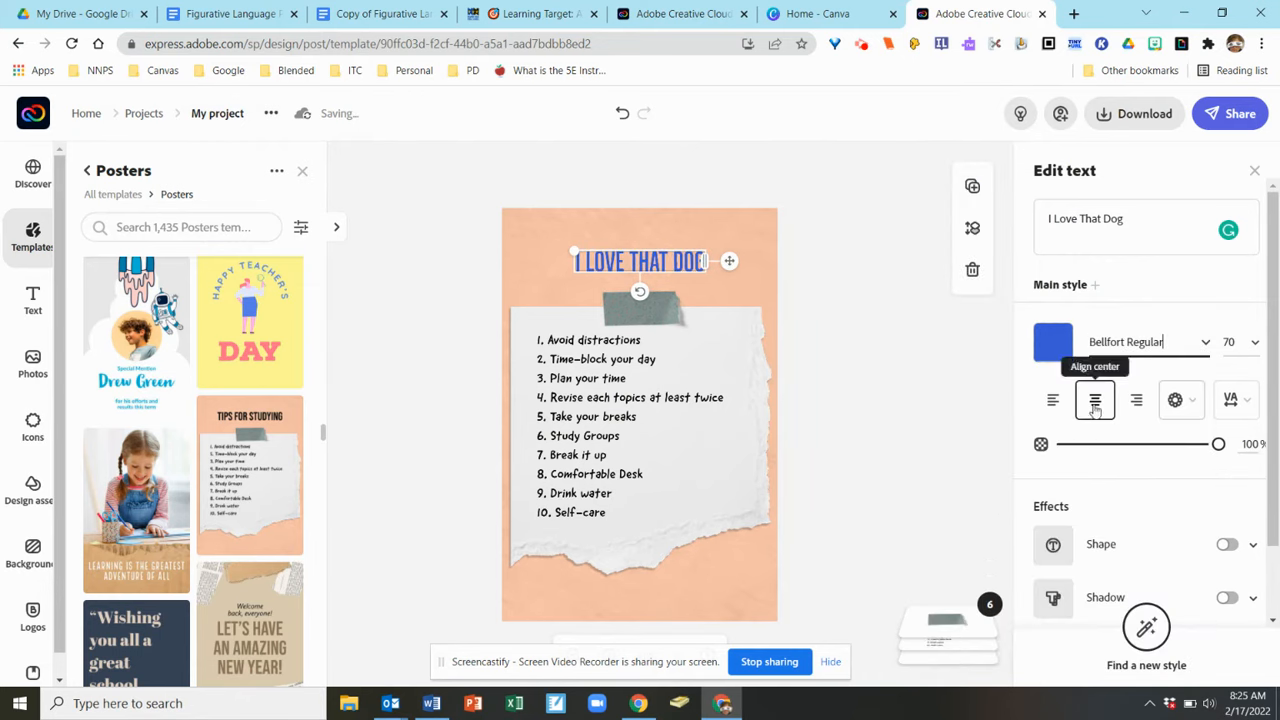
click(1205, 345)
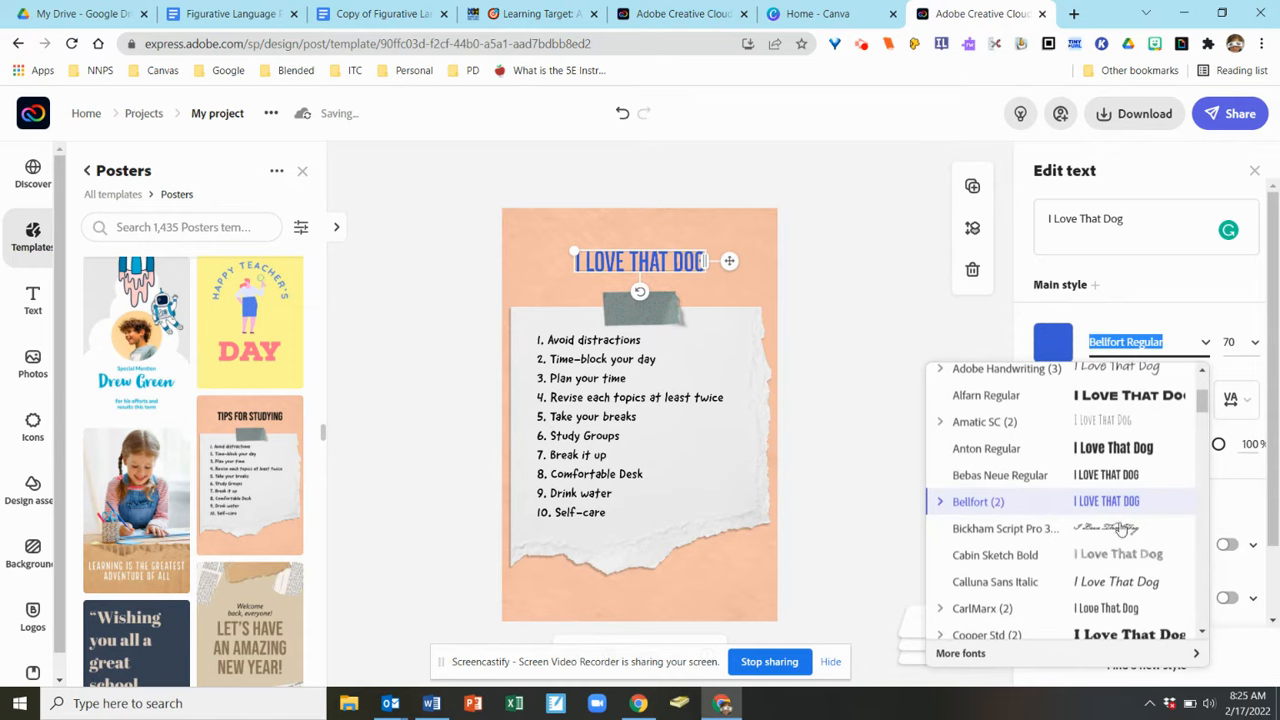
click(1118, 557)
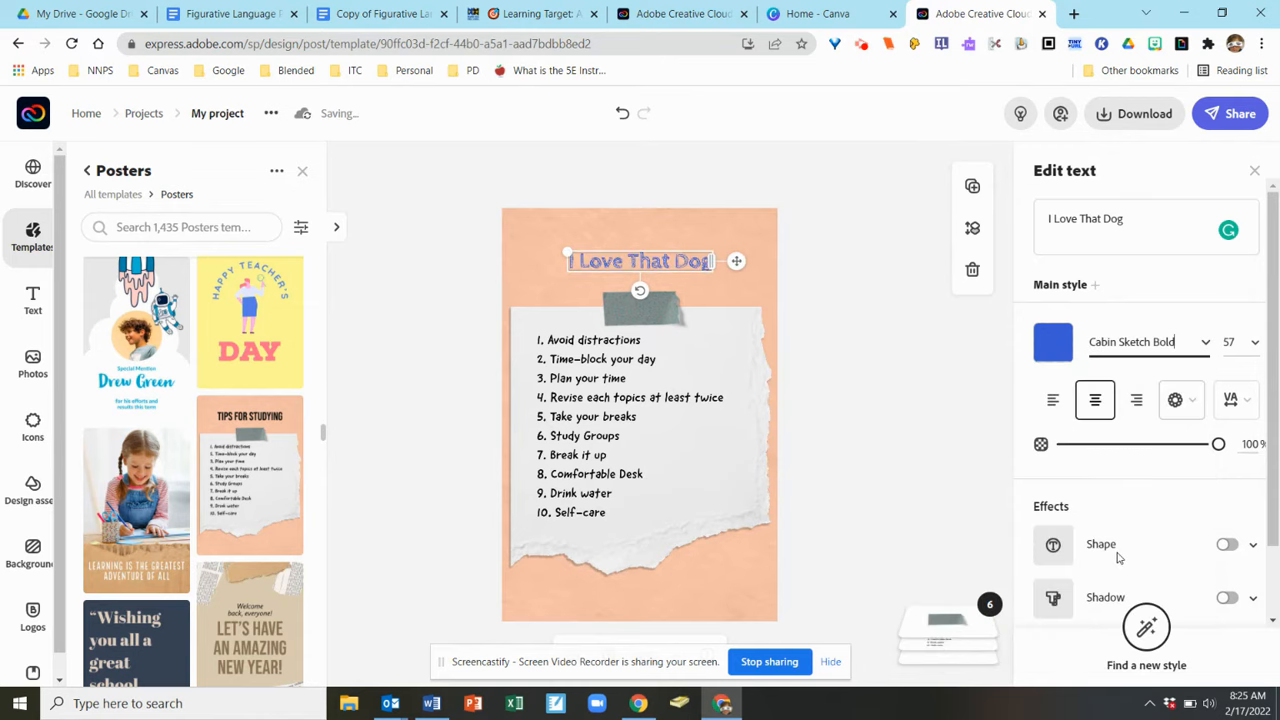
Set the title's font size to 60, then enlarge it on the canvas to about 70 and reposition it above the tape.
click(1253, 344)
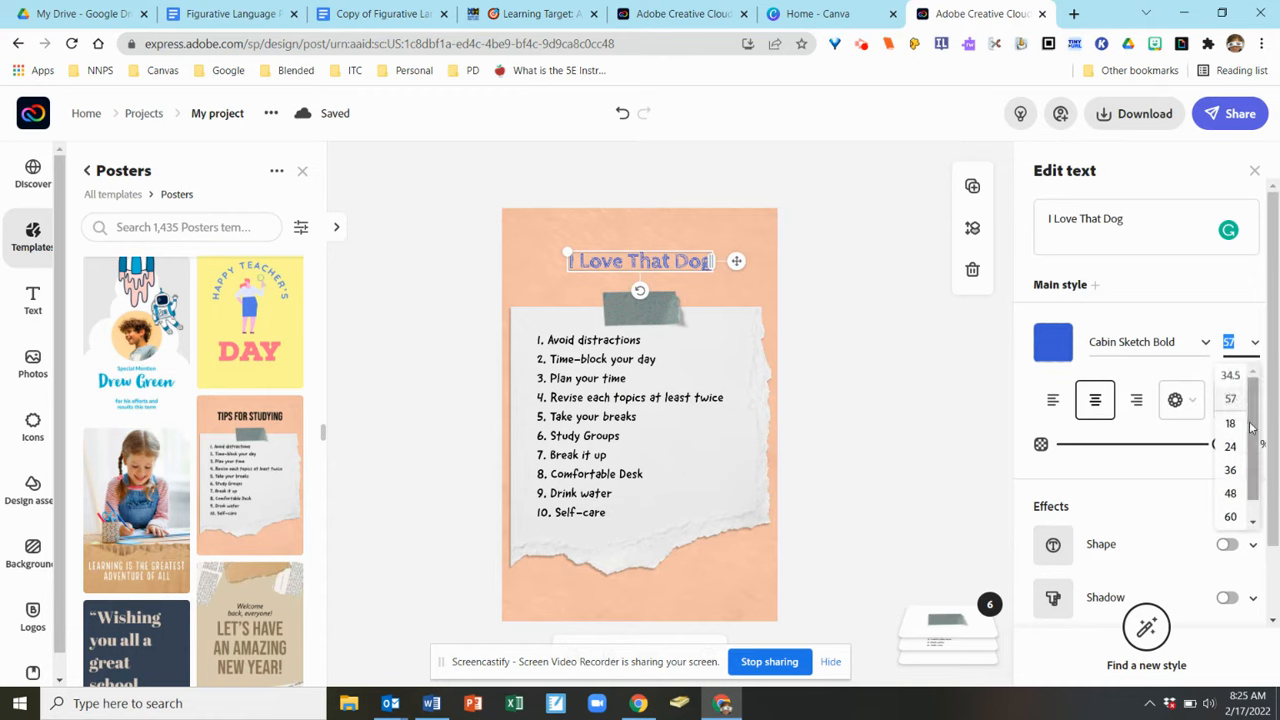
click(1231, 517)
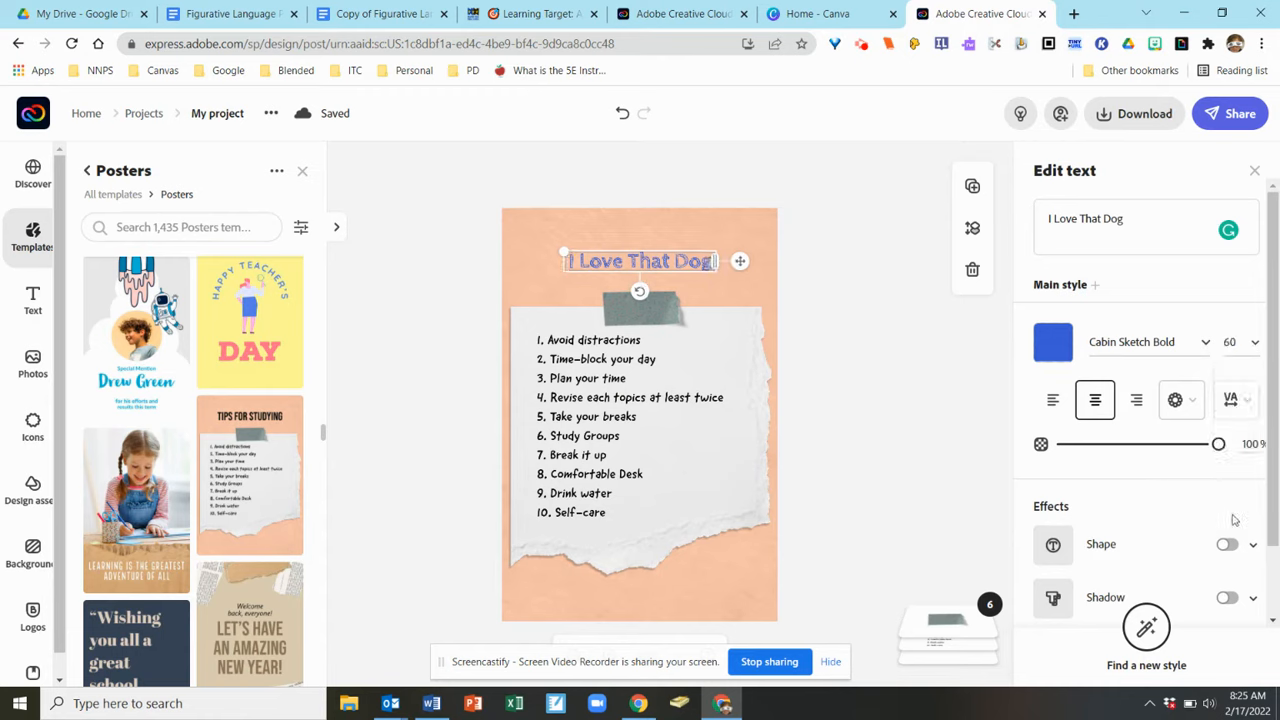
drag(717, 262, 739, 262)
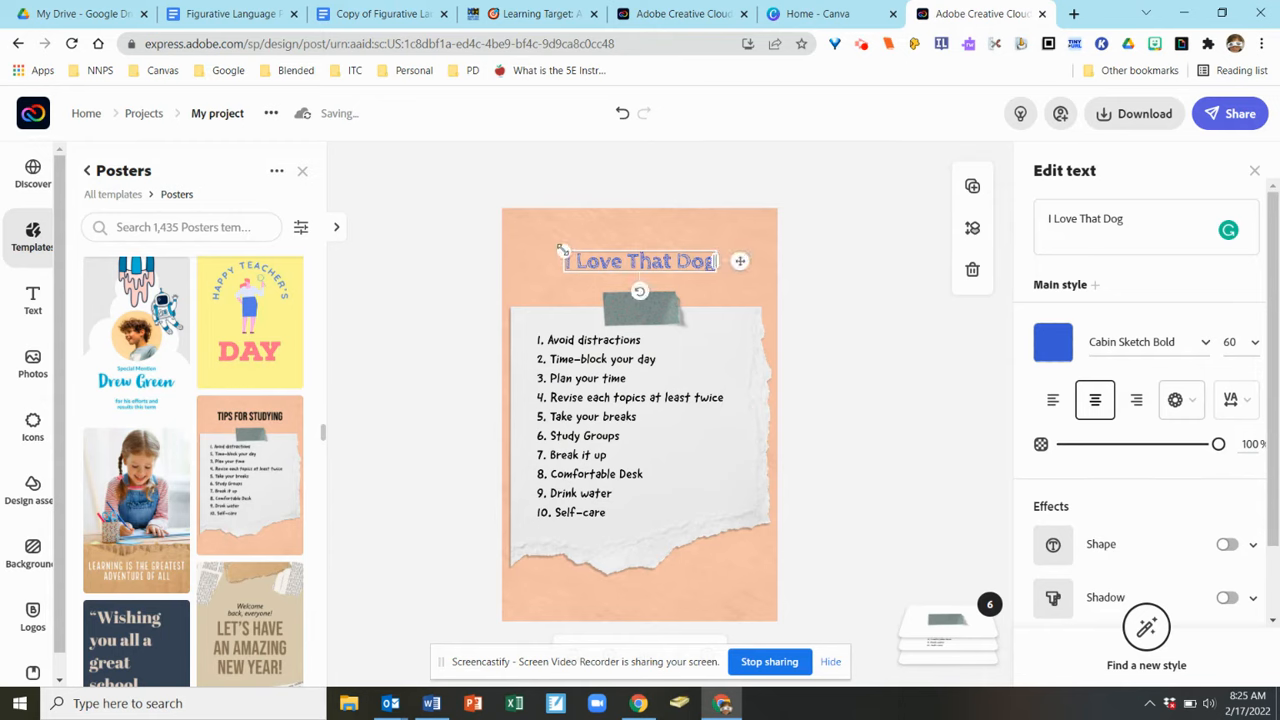
drag(562, 250, 538, 248)
drag(630, 250, 643, 255)
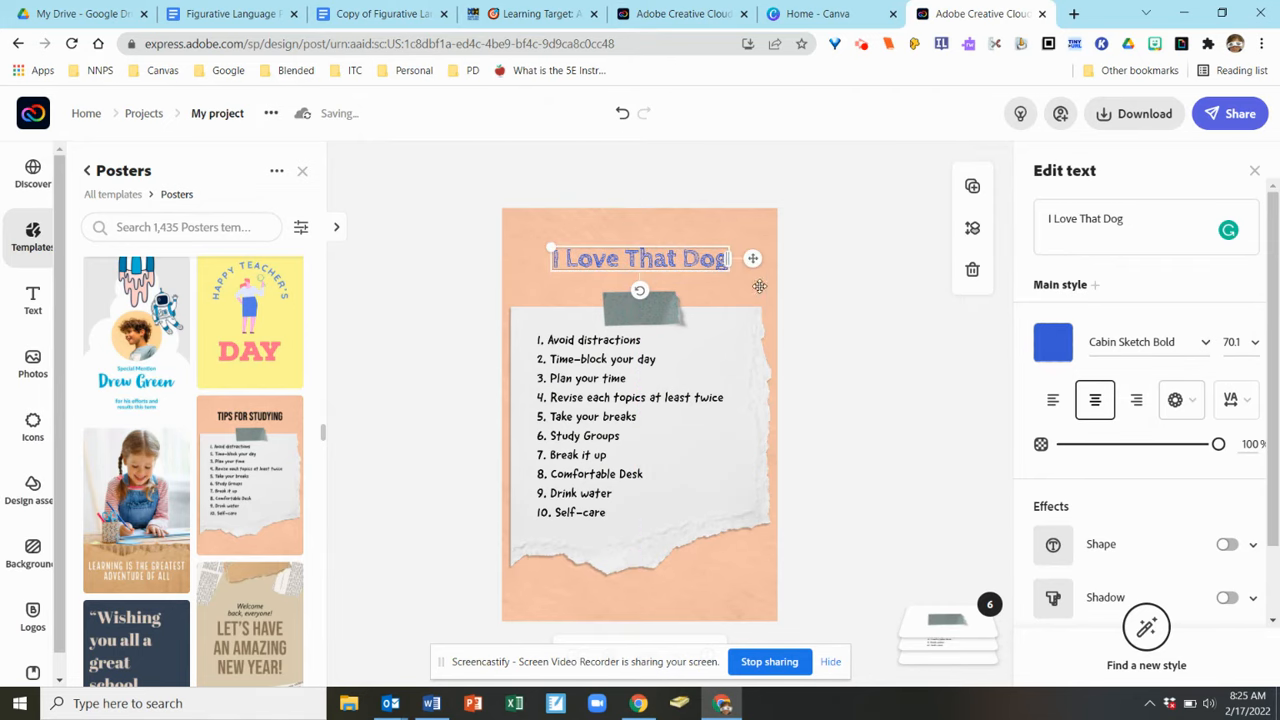
click(933, 339)
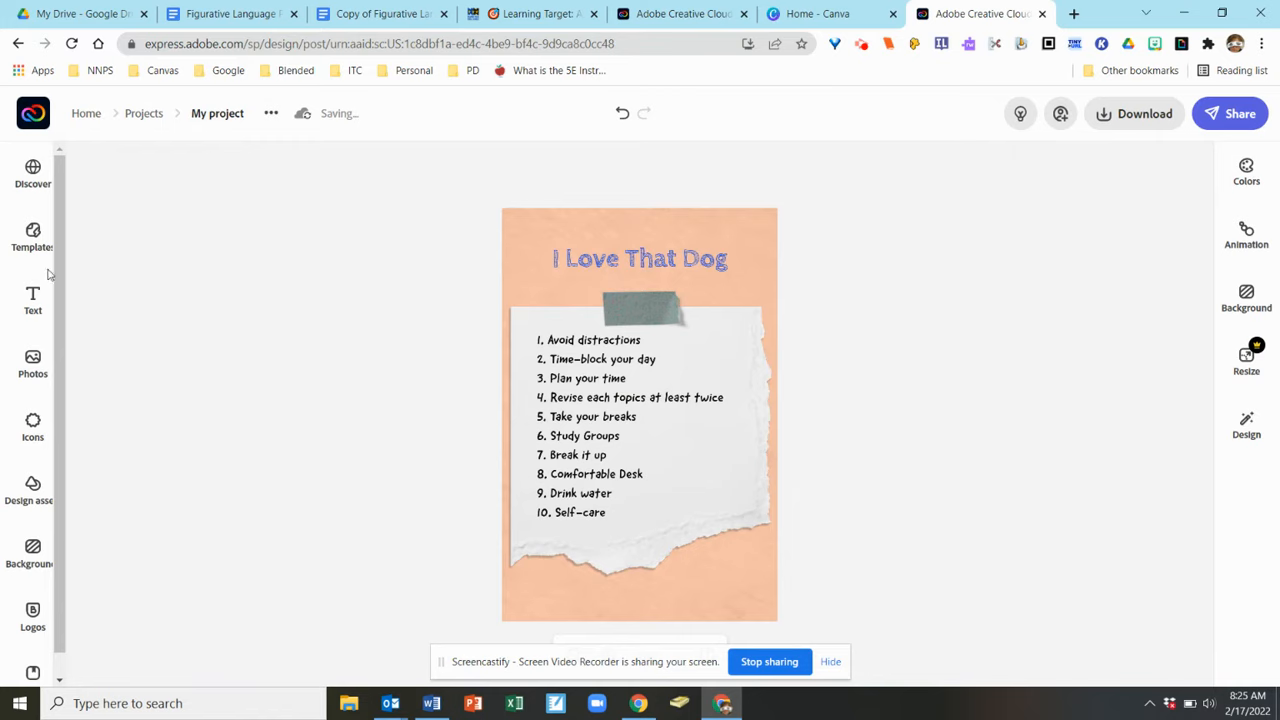
Check the Figurative Language Planning Guide document, then replace the first item of the poster's numbered list with "Simile:".
click(33, 300)
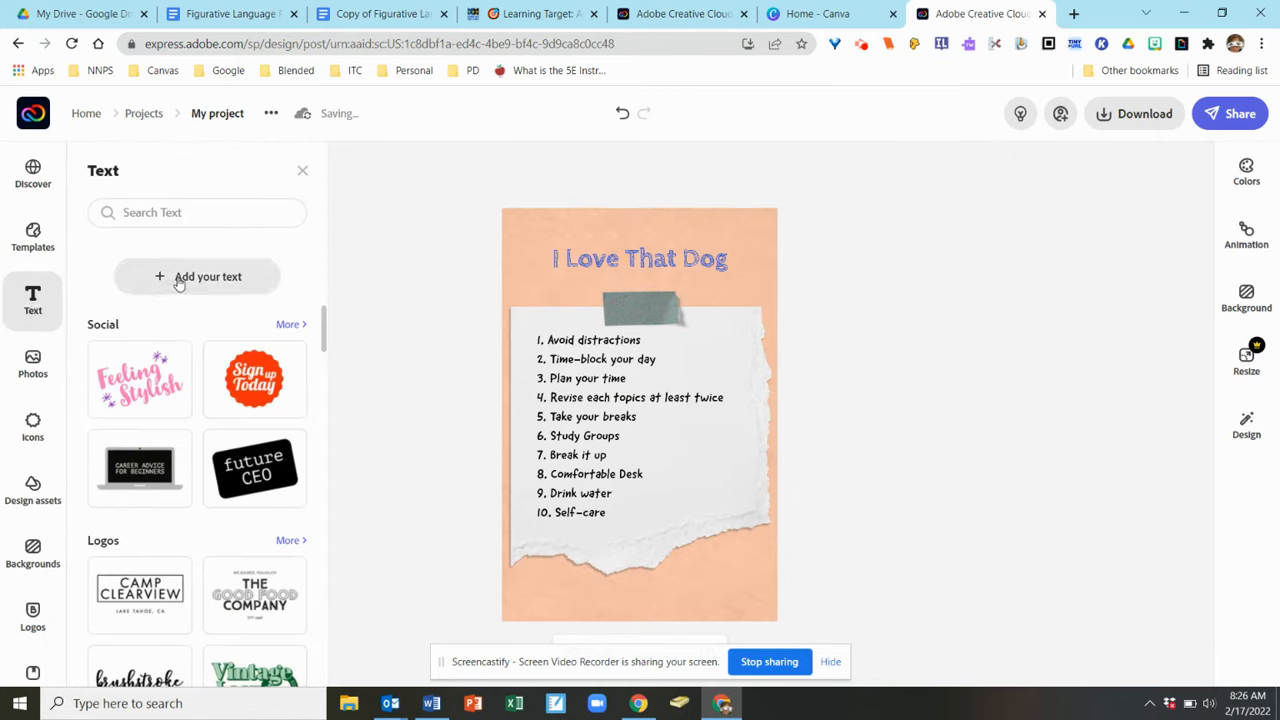
click(565, 345)
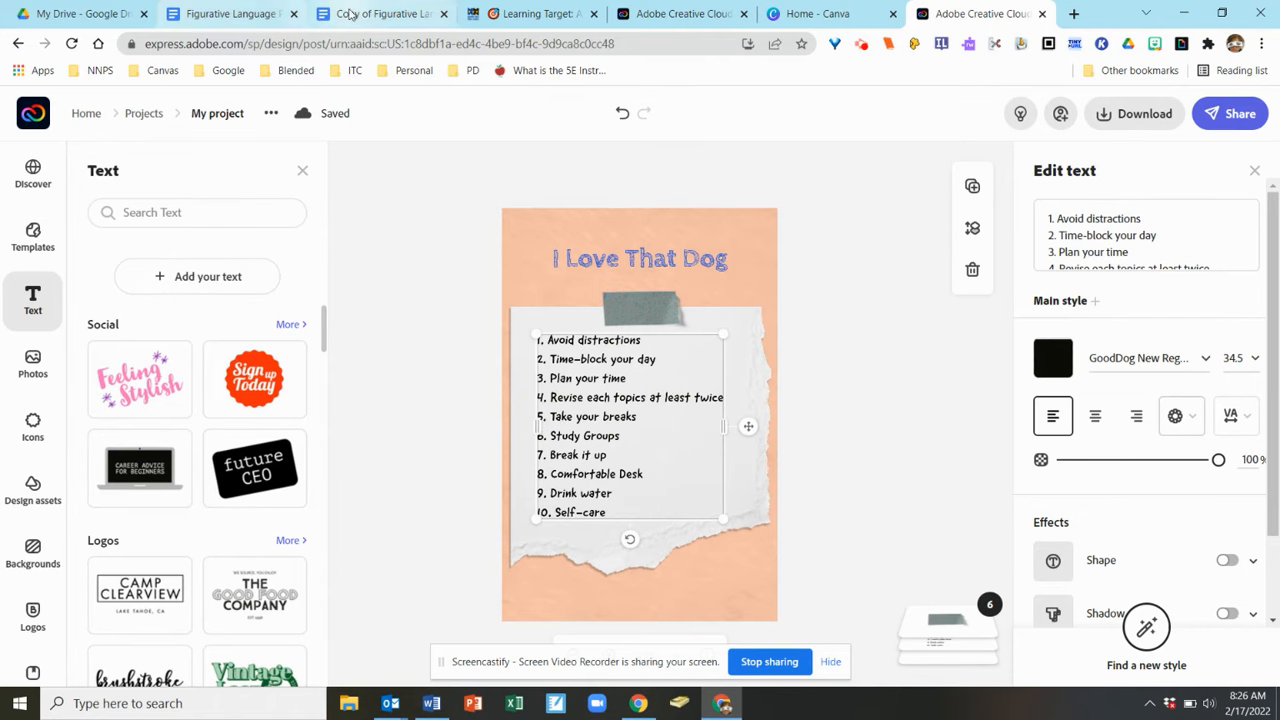
click(380, 14)
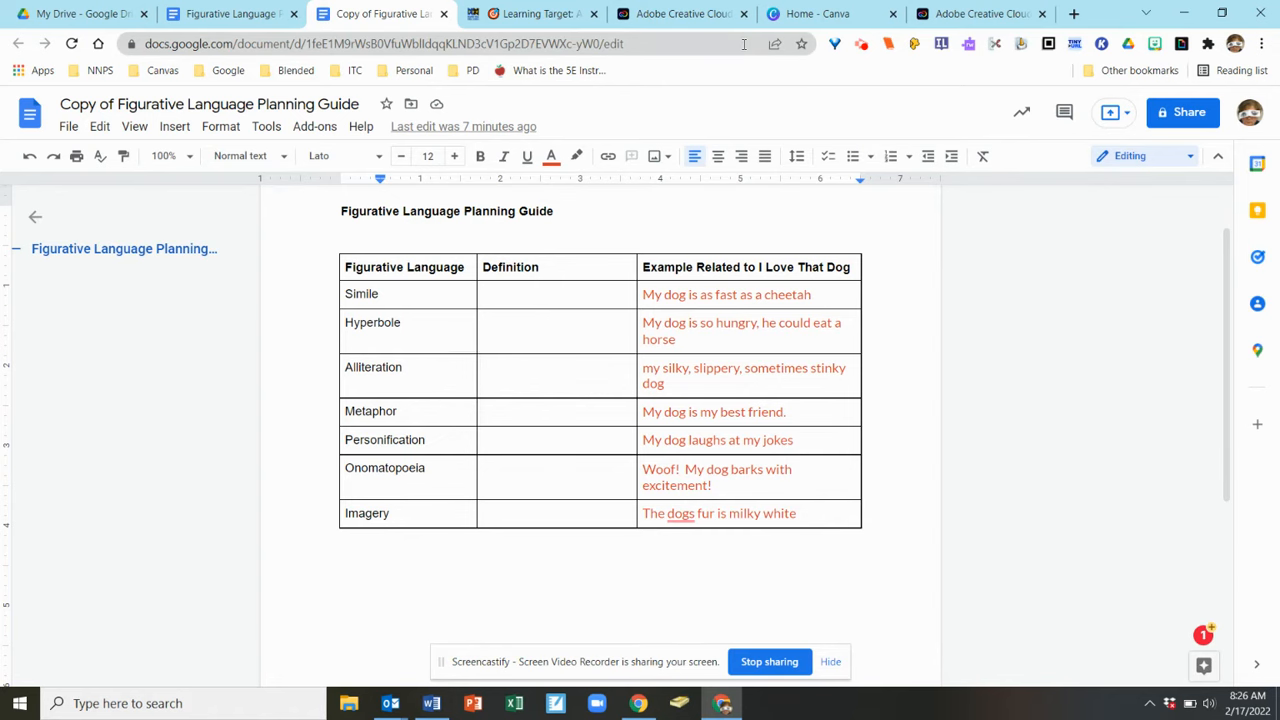
click(945, 16)
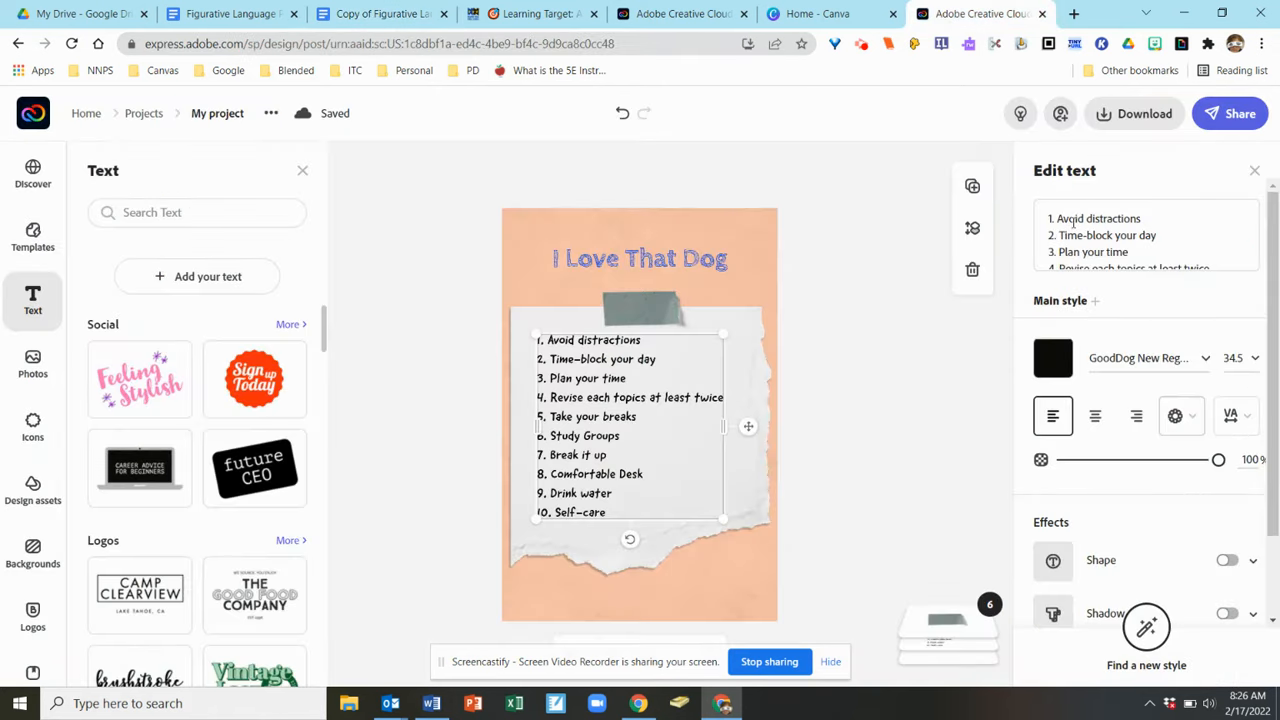
drag(1145, 217, 1040, 218)
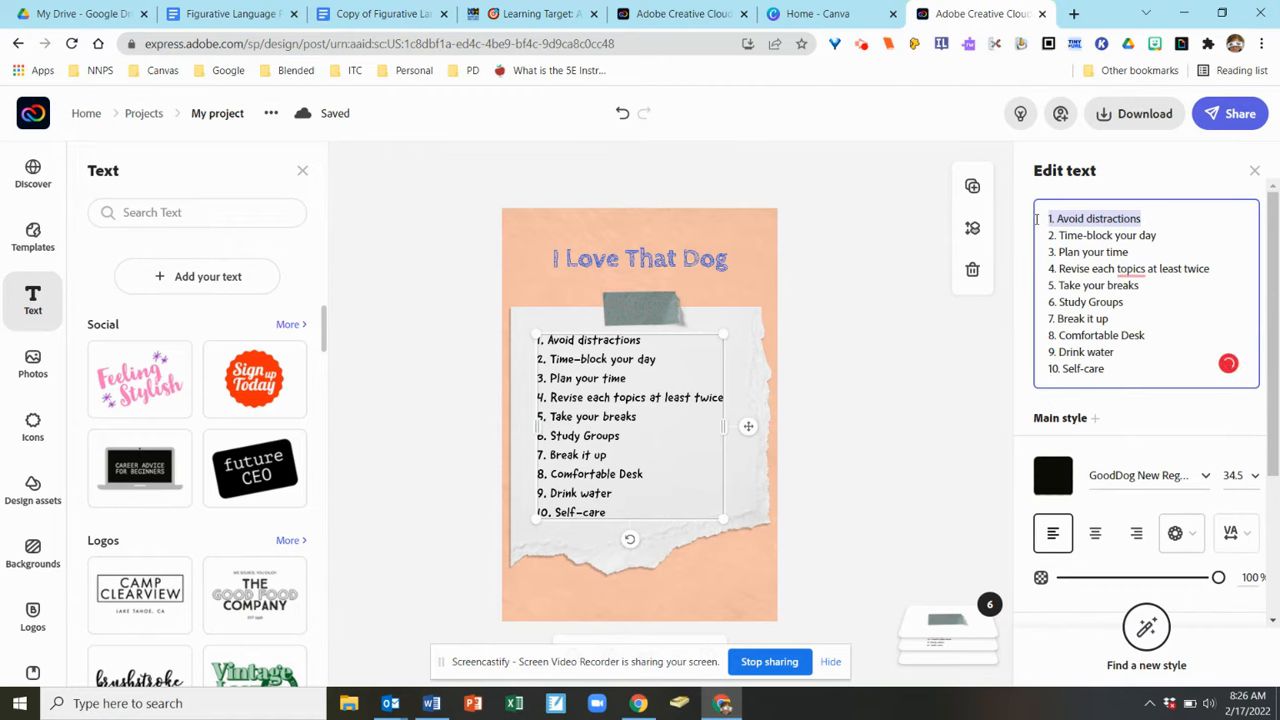
text(Simile:)
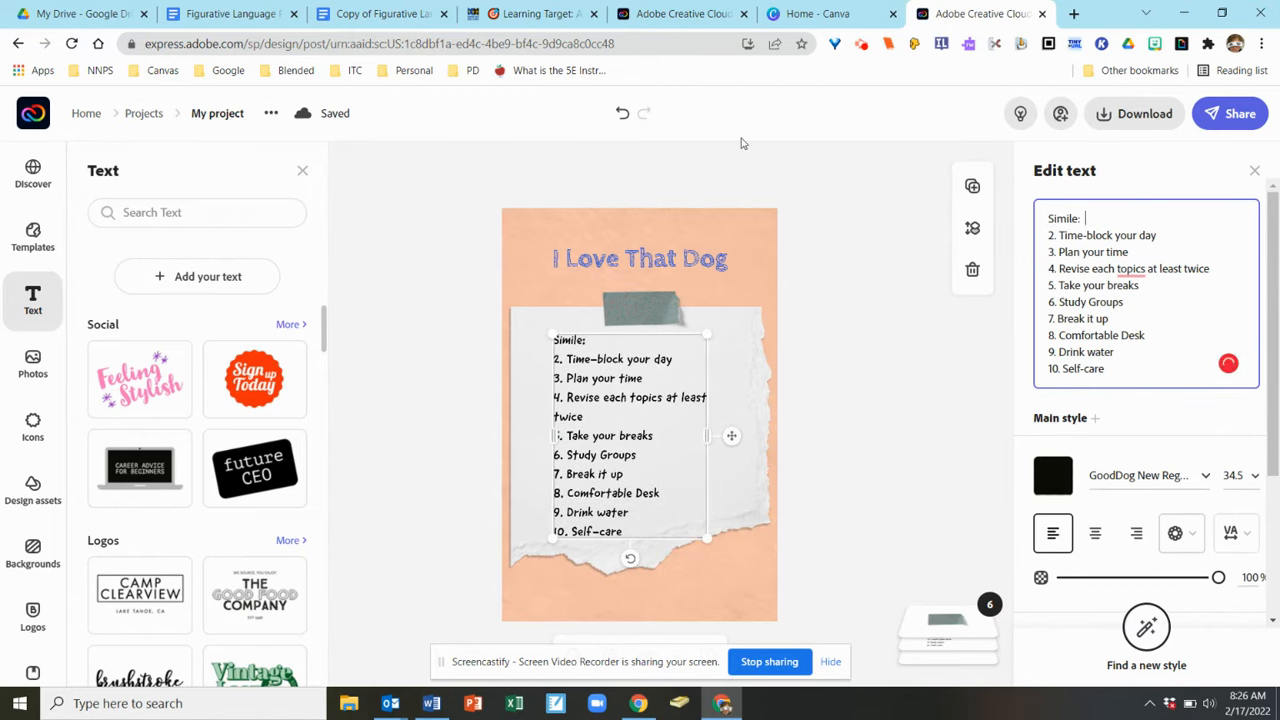
Copy the simile example "My dog is as fast as a cheetah" from the planning guide and paste it after "Simile:" on the poster.
click(383, 14)
mouse_move(638, 296)
mouse_down()
mouse_move(657, 296)
mouse_move(638, 297)
mouse_up()
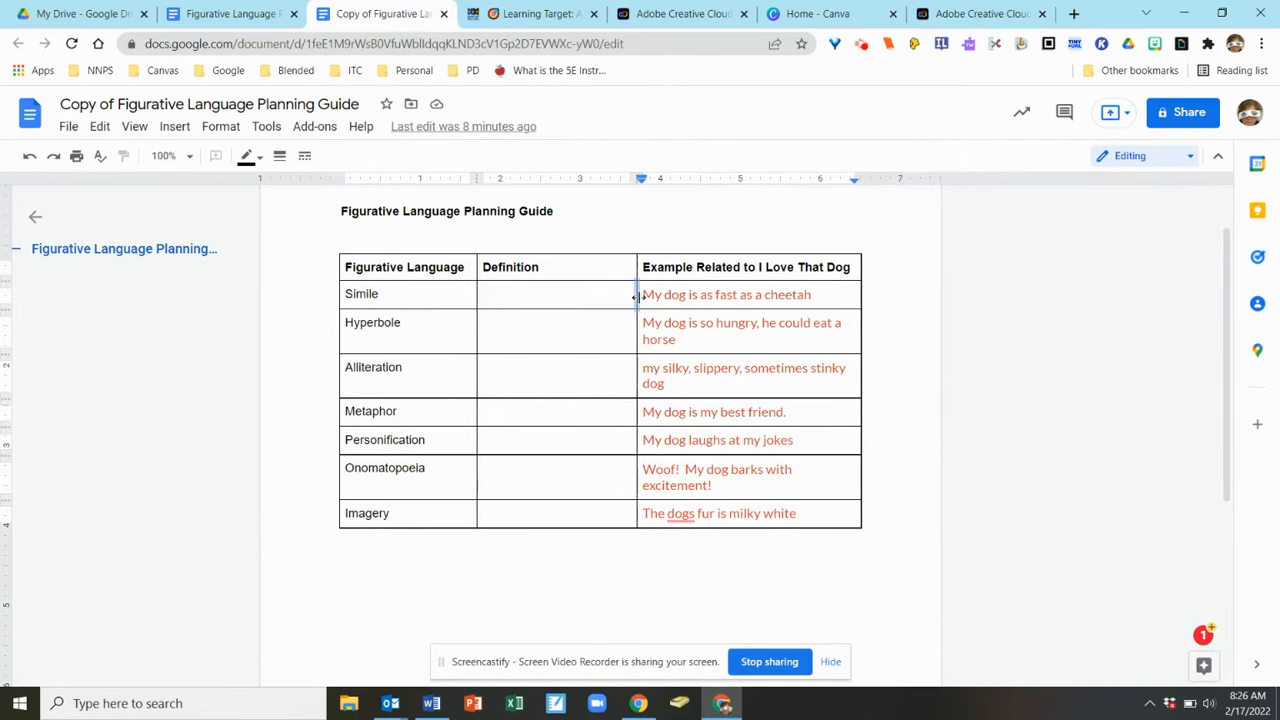
drag(811, 295, 638, 297)
key(ctrl+c)
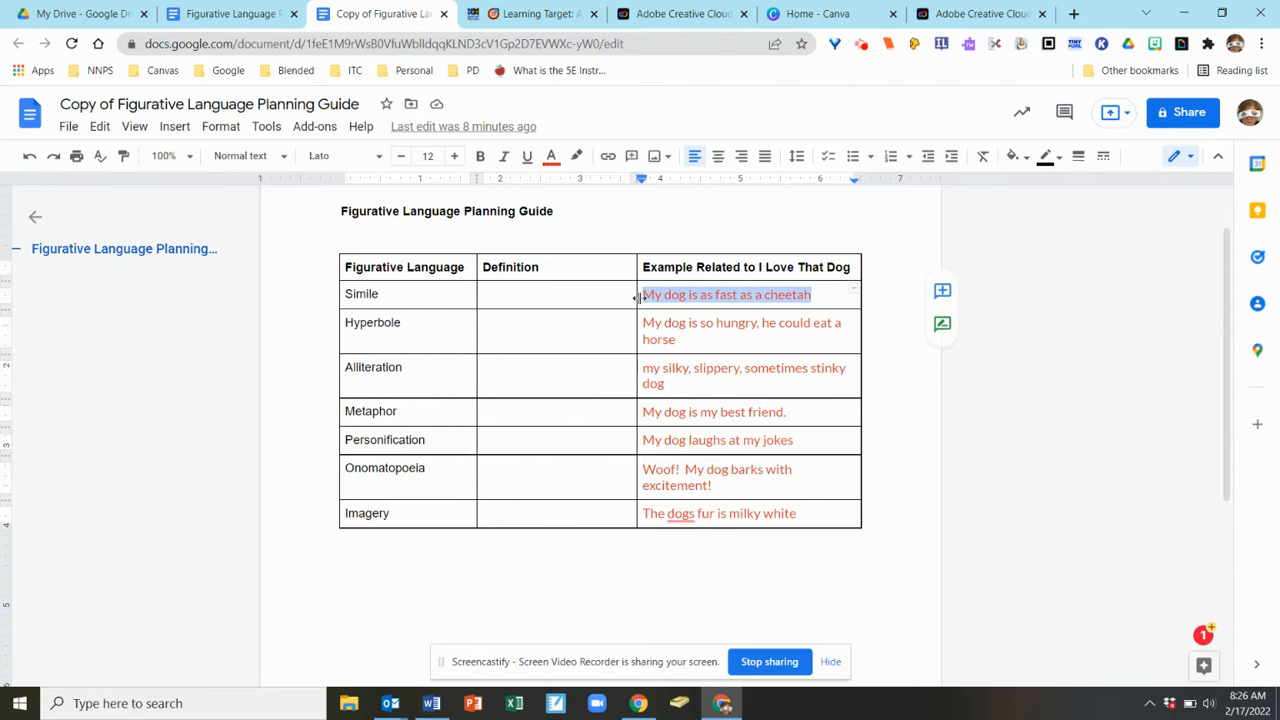
click(970, 14)
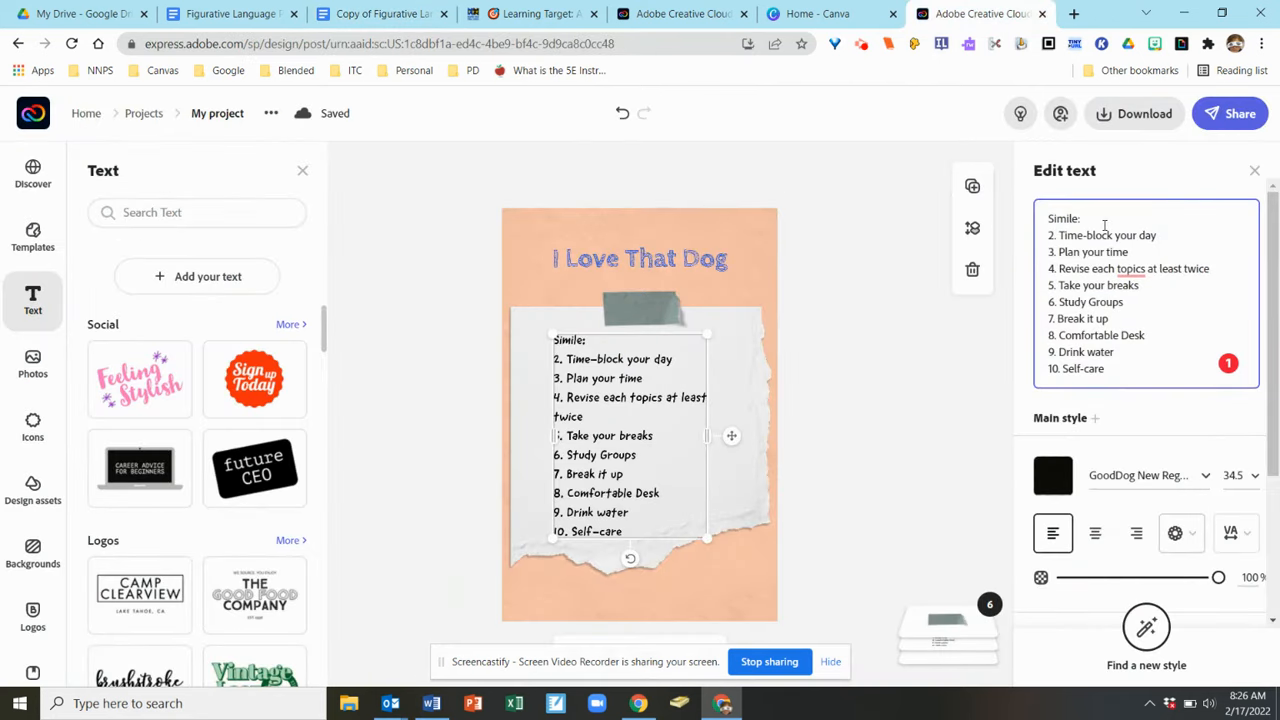
key(ctrl+v)
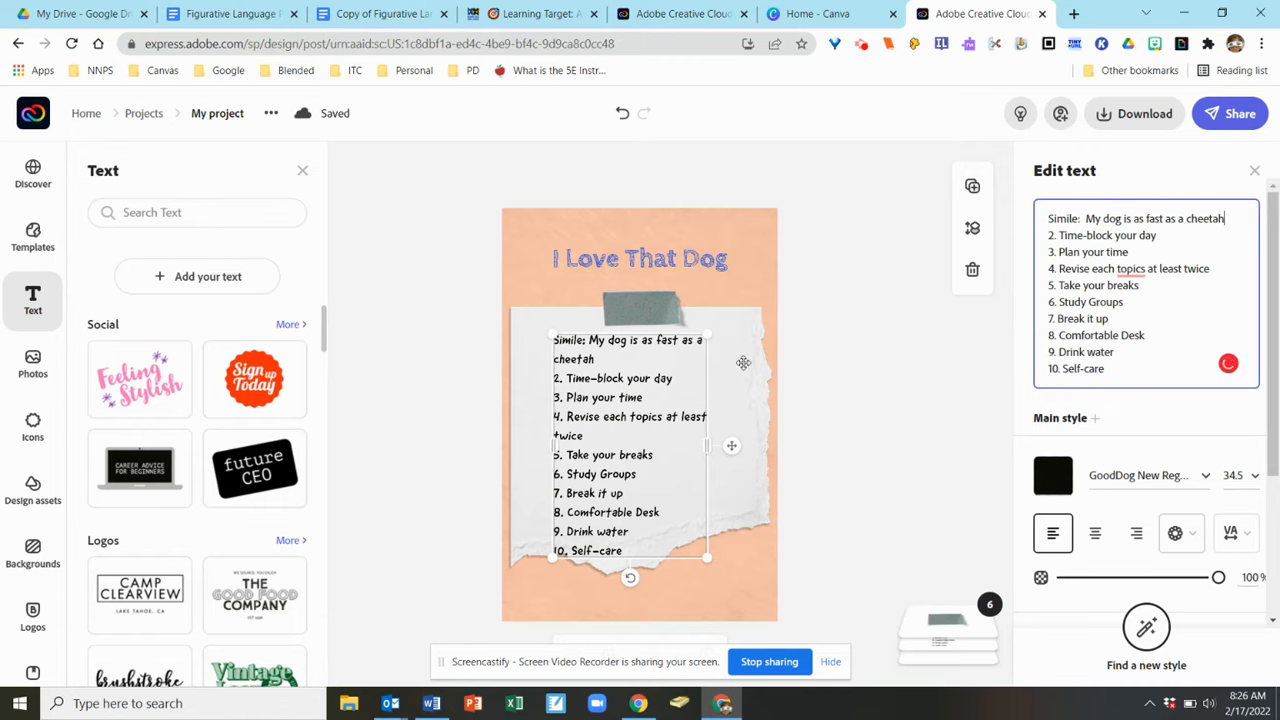
Widen the list's text box so the simile fits on one line, enlarge its text to about 38.9 and reposition it on the torn paper.
click(740, 440)
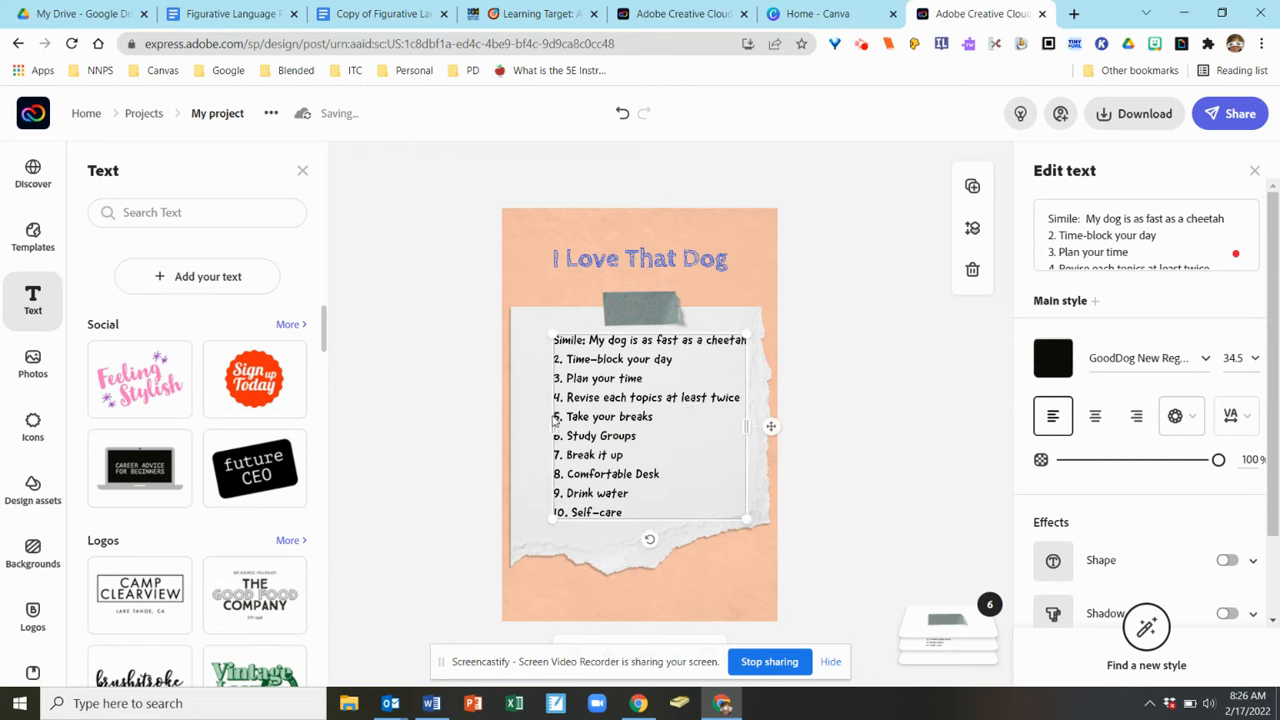
drag(538, 343, 522, 311)
drag(594, 417, 590, 445)
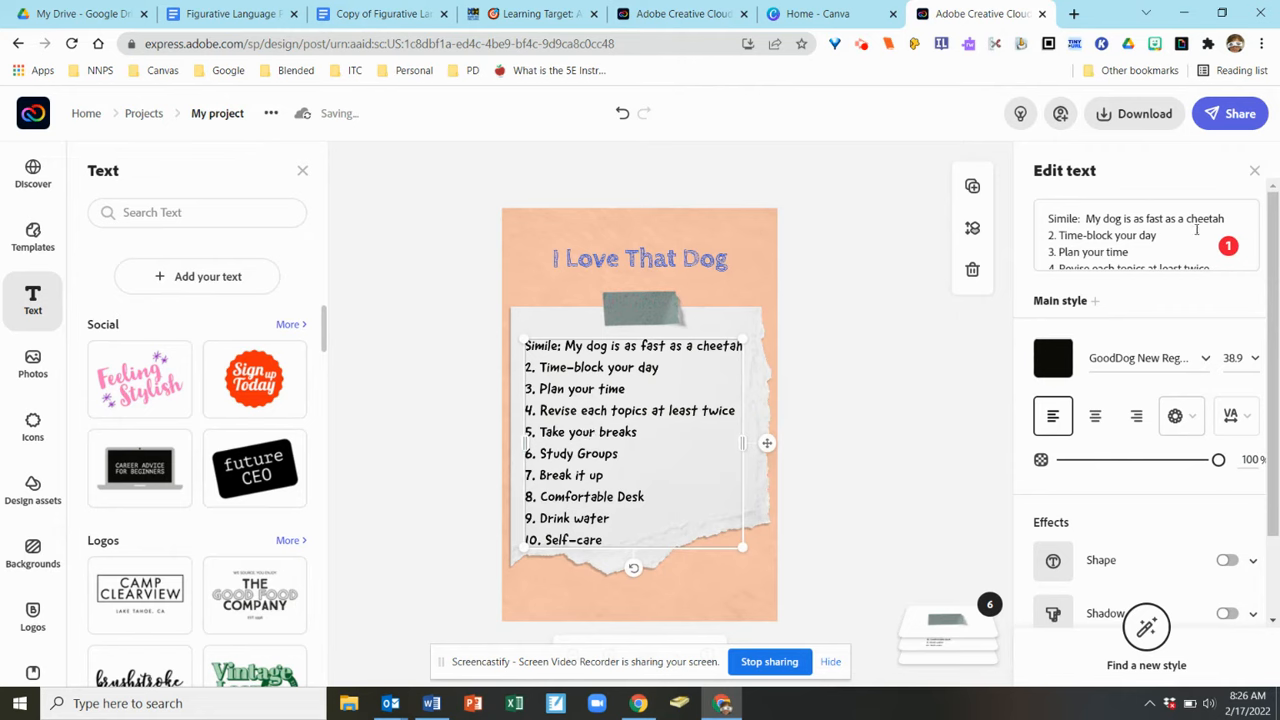
Delete the list item "2. Time-block your day" and leave an empty line beneath the simile.
drag(1170, 233, 1050, 237)
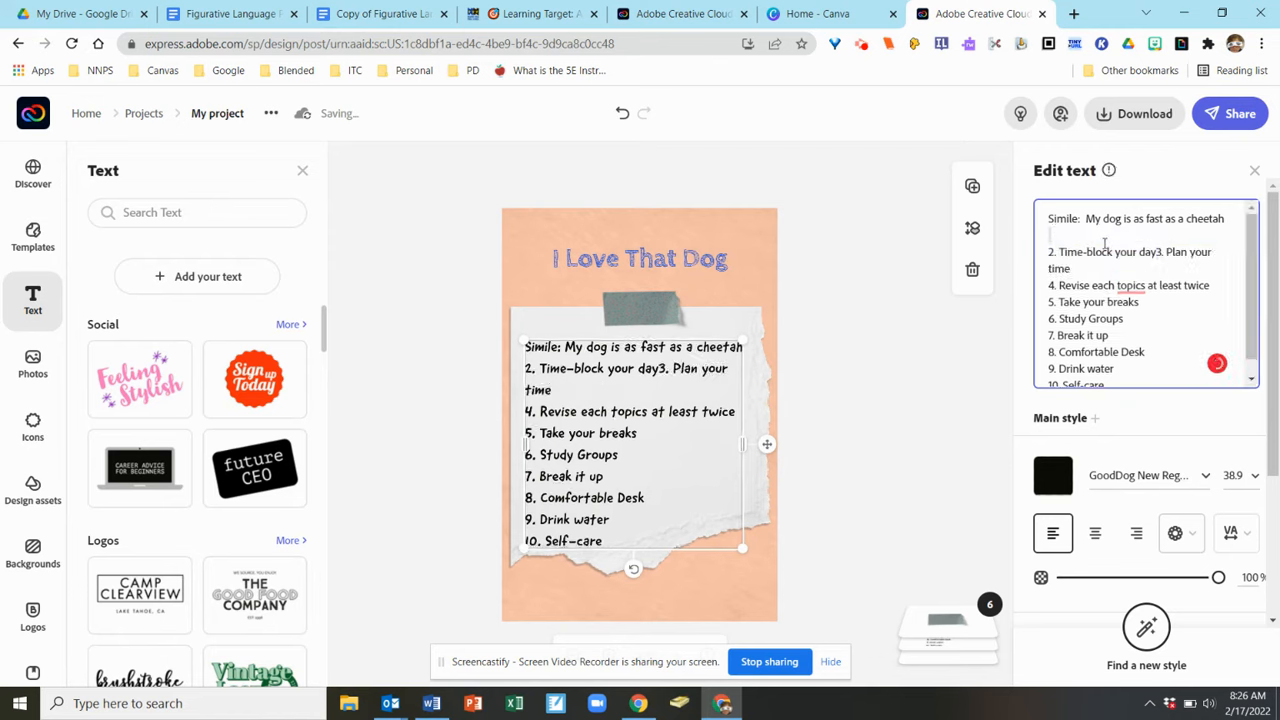
key(ctrl+z)
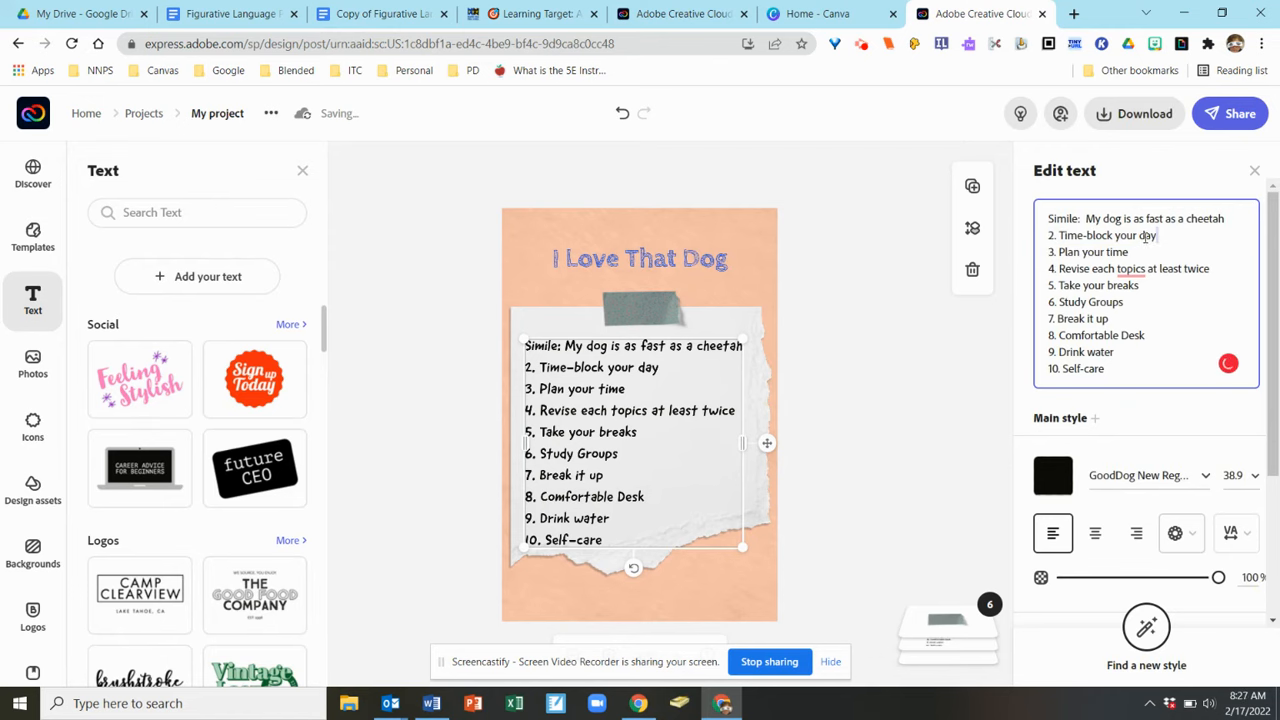
key(Delete)
key(BackSpace)
key(BackSpace)
key(BackSpace)
key(BackSpace)
key(BackSpace)
key(BackSpace)
key(BackSpace)
key(BackSpace)
key(BackSpace)
key(BackSpace)
key(BackSpace)
key(BackSpace)
key(BackSpace)
key(BackSpace)
key(BackSpace)
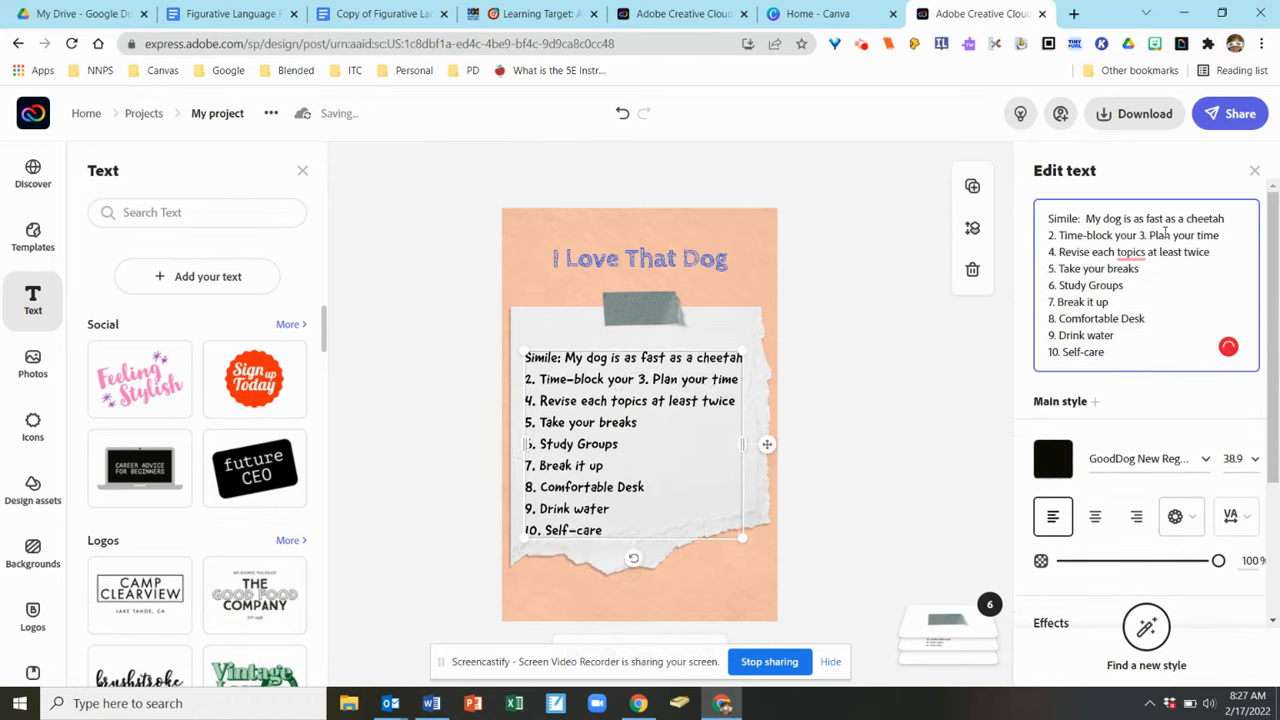
key(BackSpace)
key(BackSpace)
key(BackSpace)
key(BackSpace)
key(BackSpace)
key(BackSpace)
key(BackSpace)
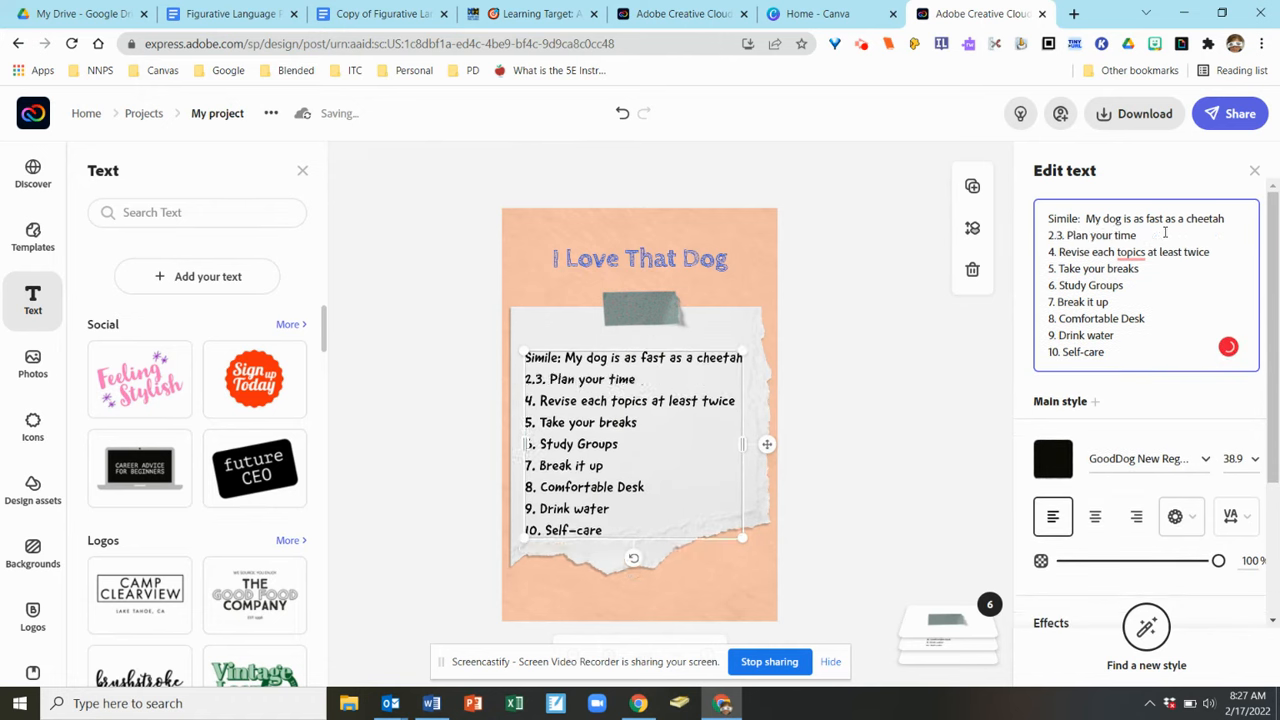
key(Return)
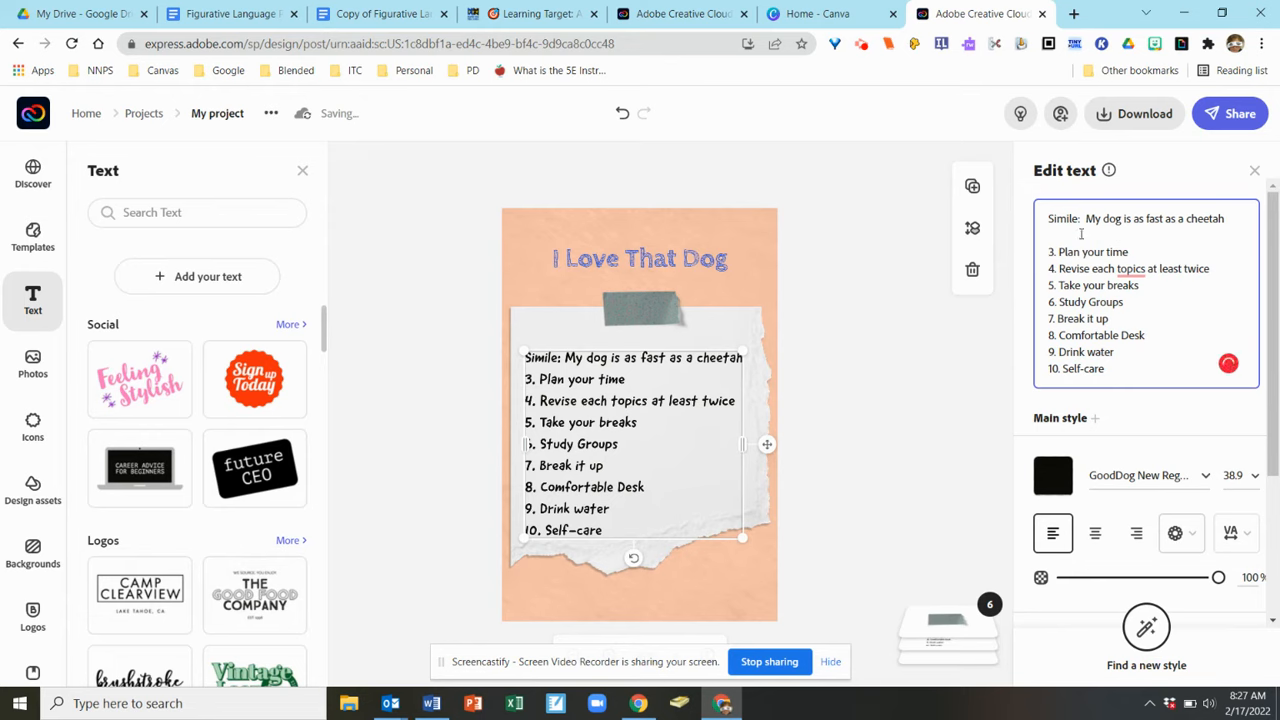
Add the label "Hyperbole:" beneath the simile, followed by the planning guide's example "My dog is so hungry, he could eat a horse".
text(Hyperbole:)
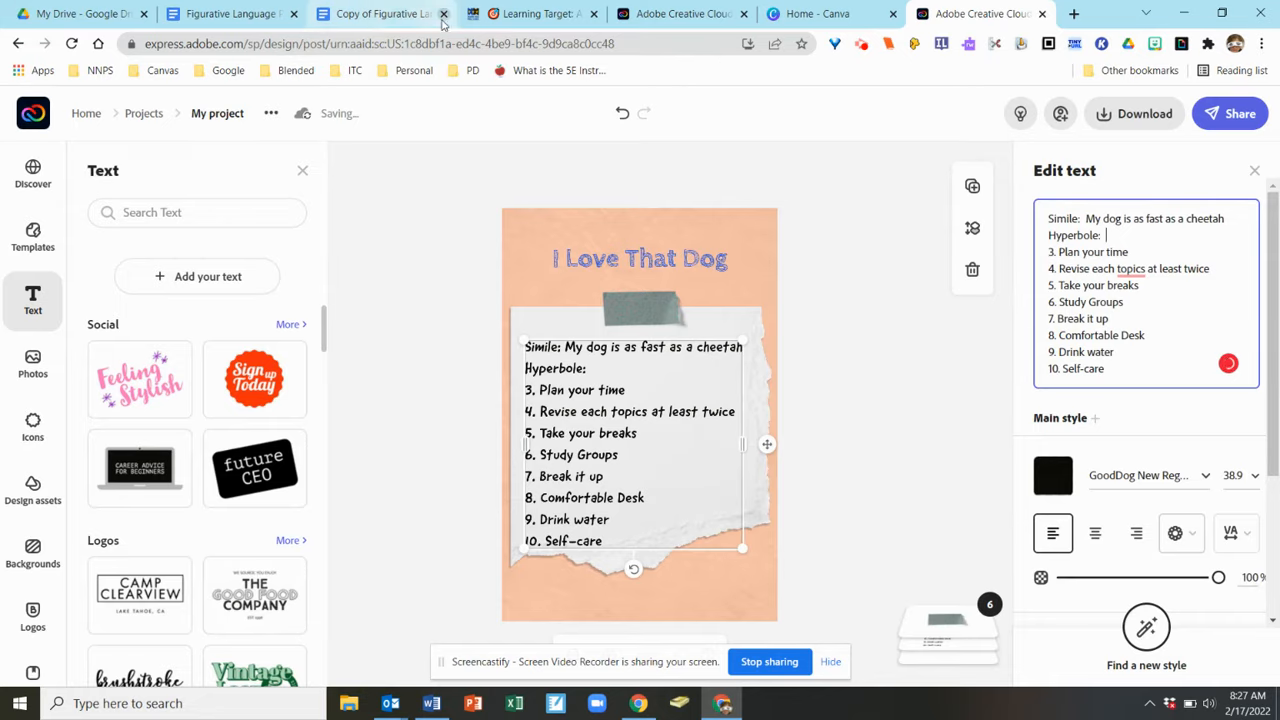
click(390, 14)
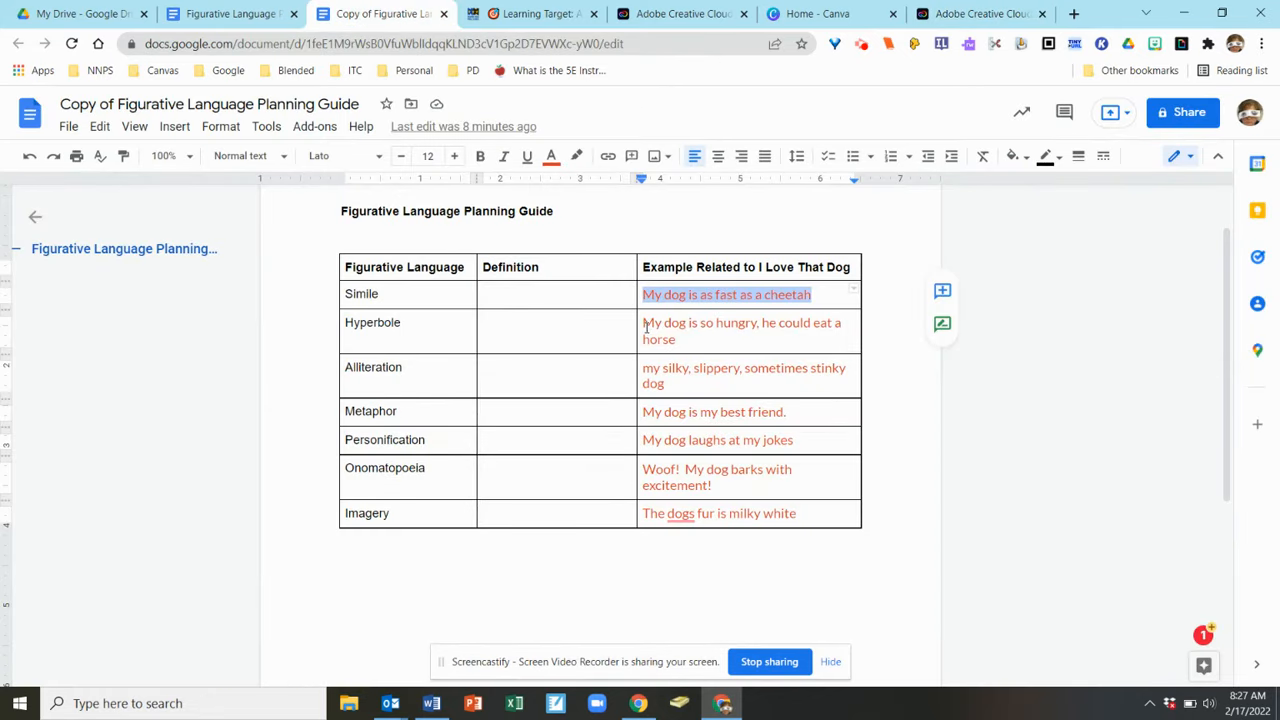
drag(643, 324, 679, 340)
key(ctrl+c)
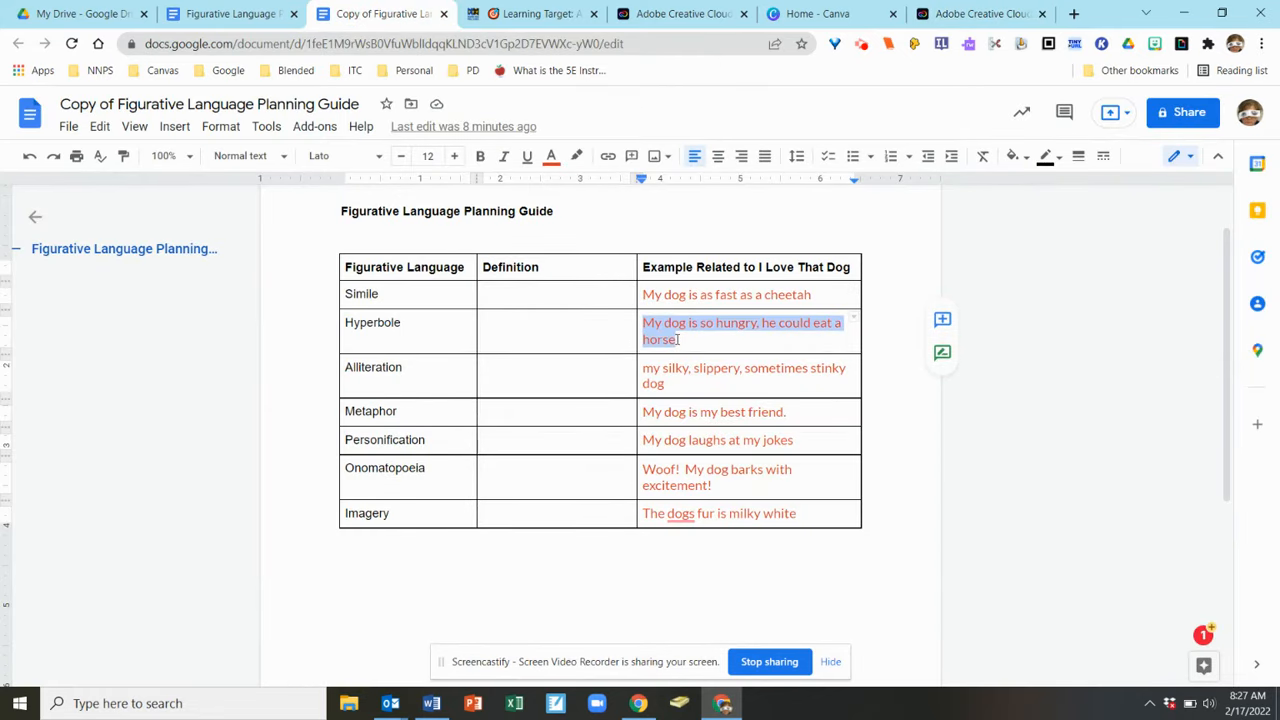
click(962, 16)
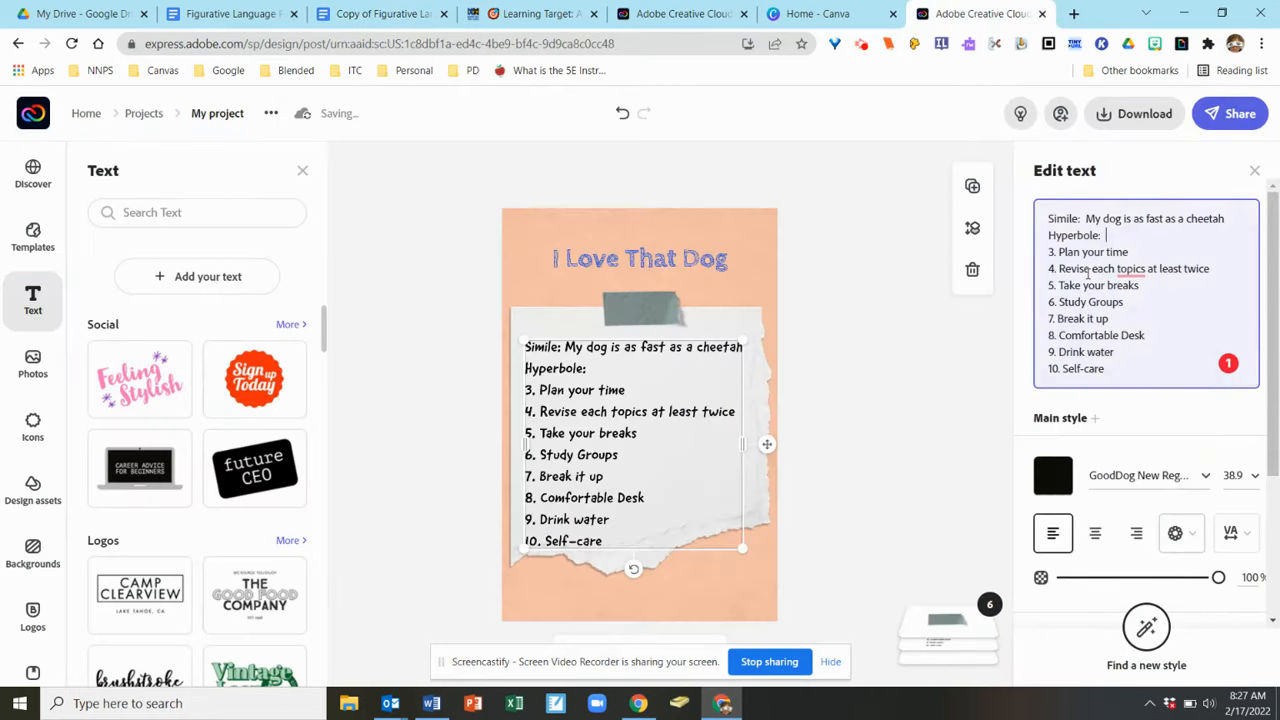
click(1110, 234)
key(ctrl+v)
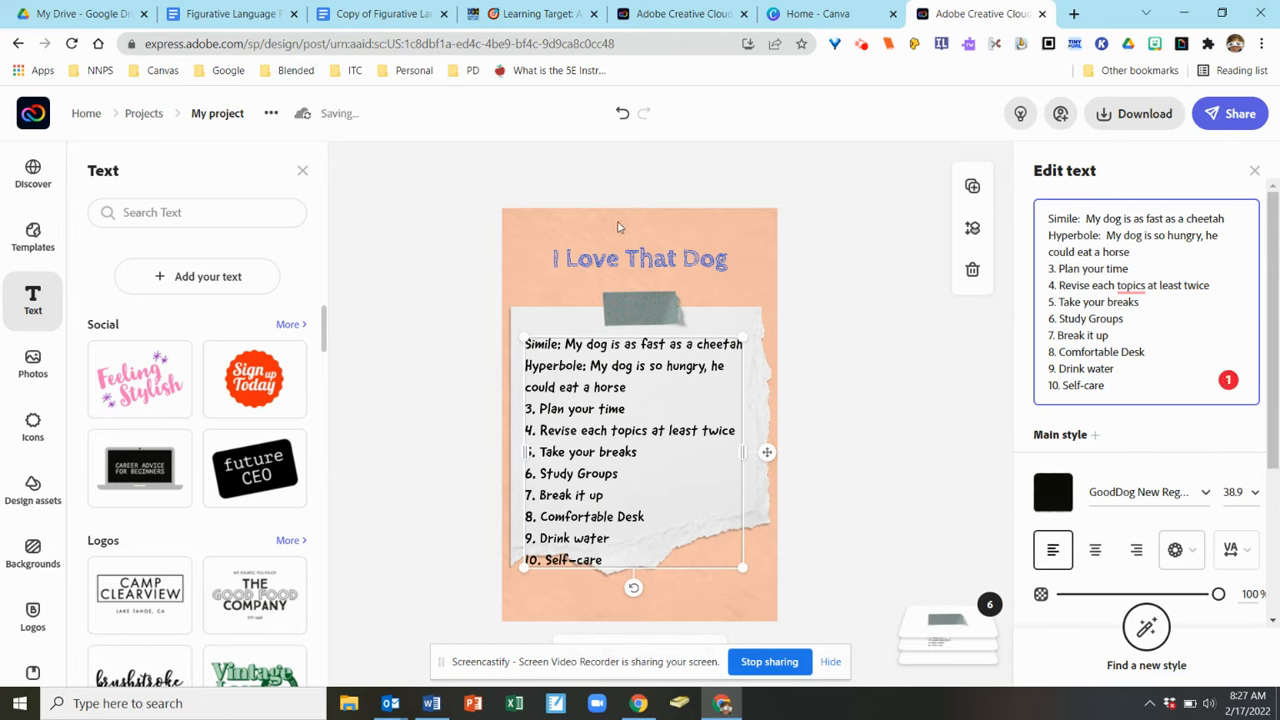
Pin the pale pink and lilac Nature background to the poster's background.
click(32, 549)
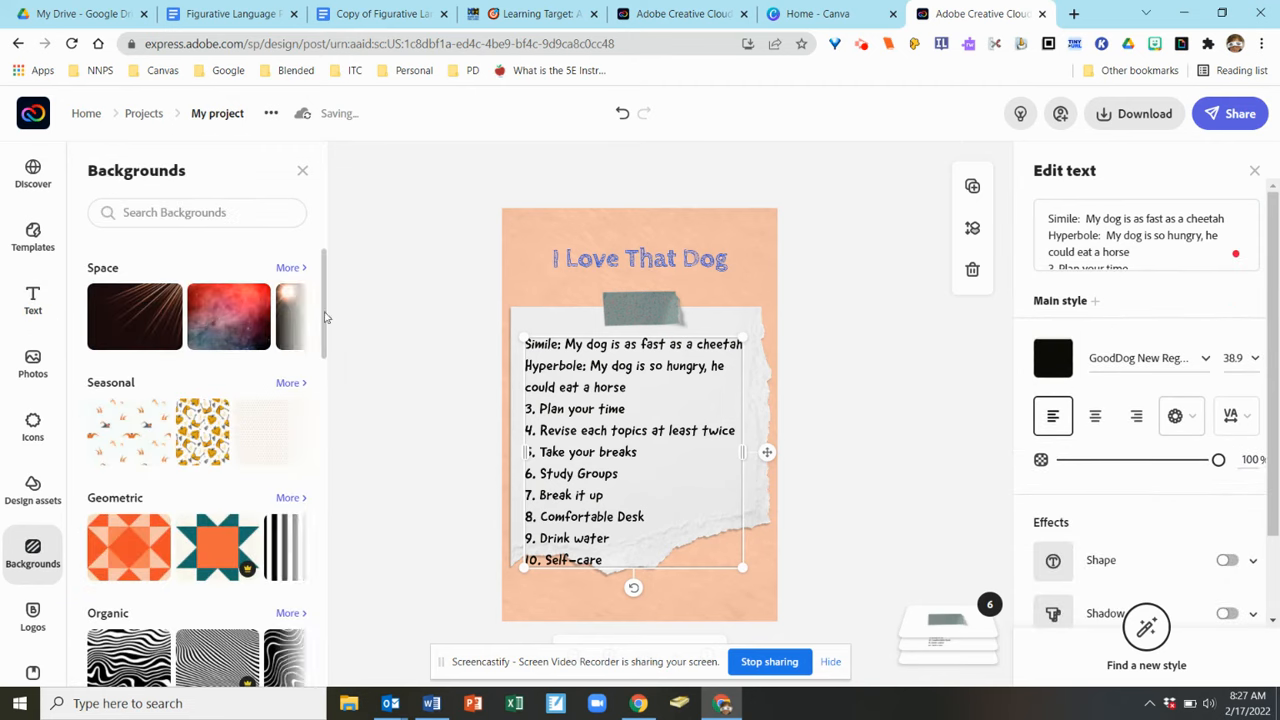
scroll(323, 349, down, 5)
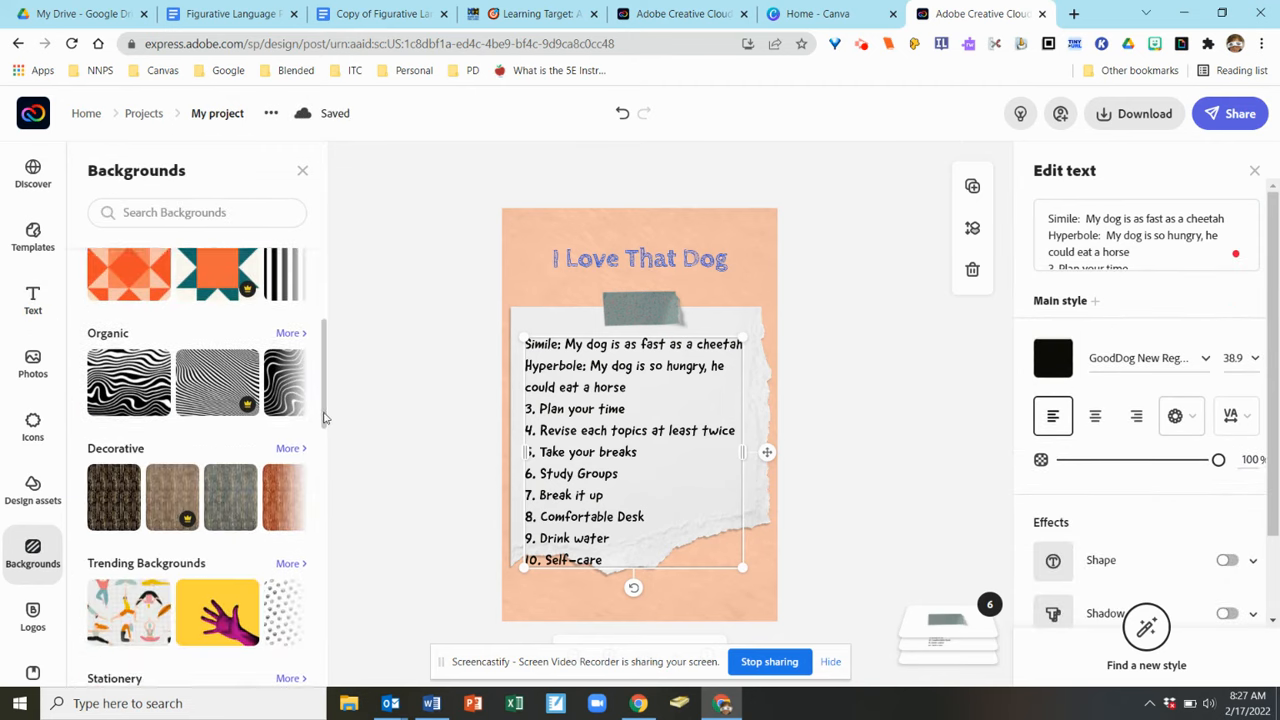
scroll(334, 500, down, 3)
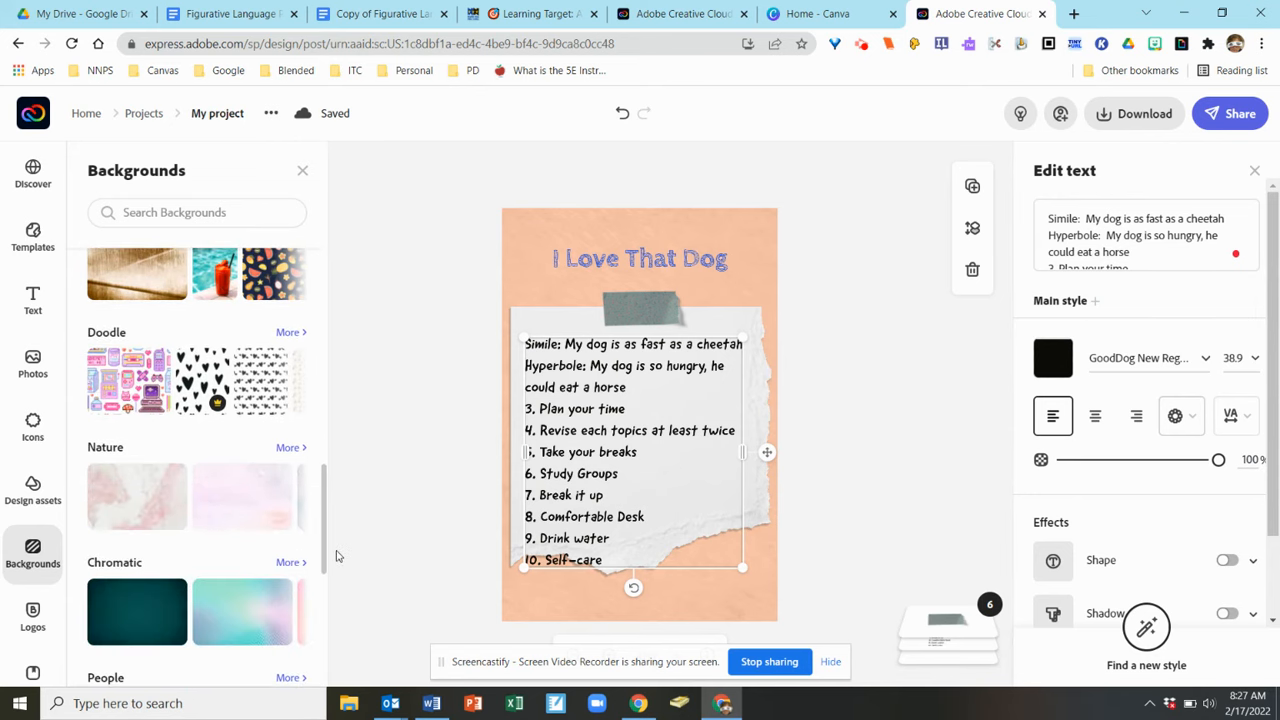
click(228, 511)
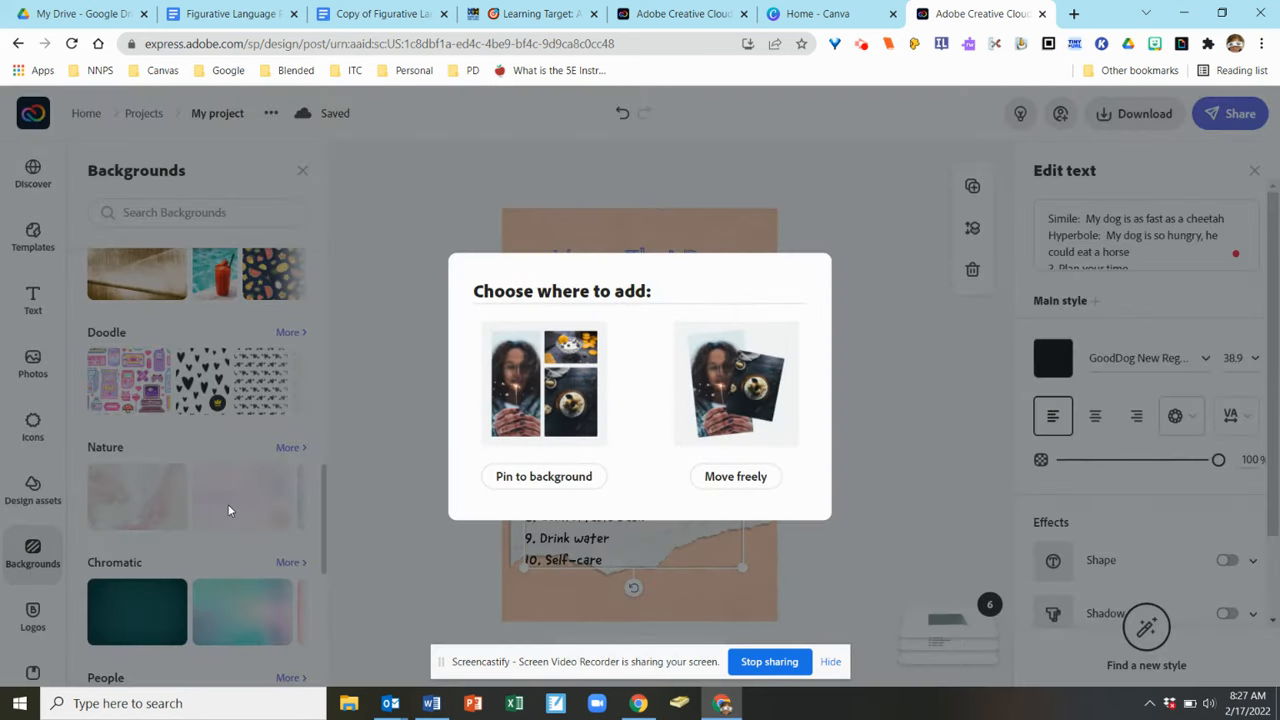
click(515, 478)
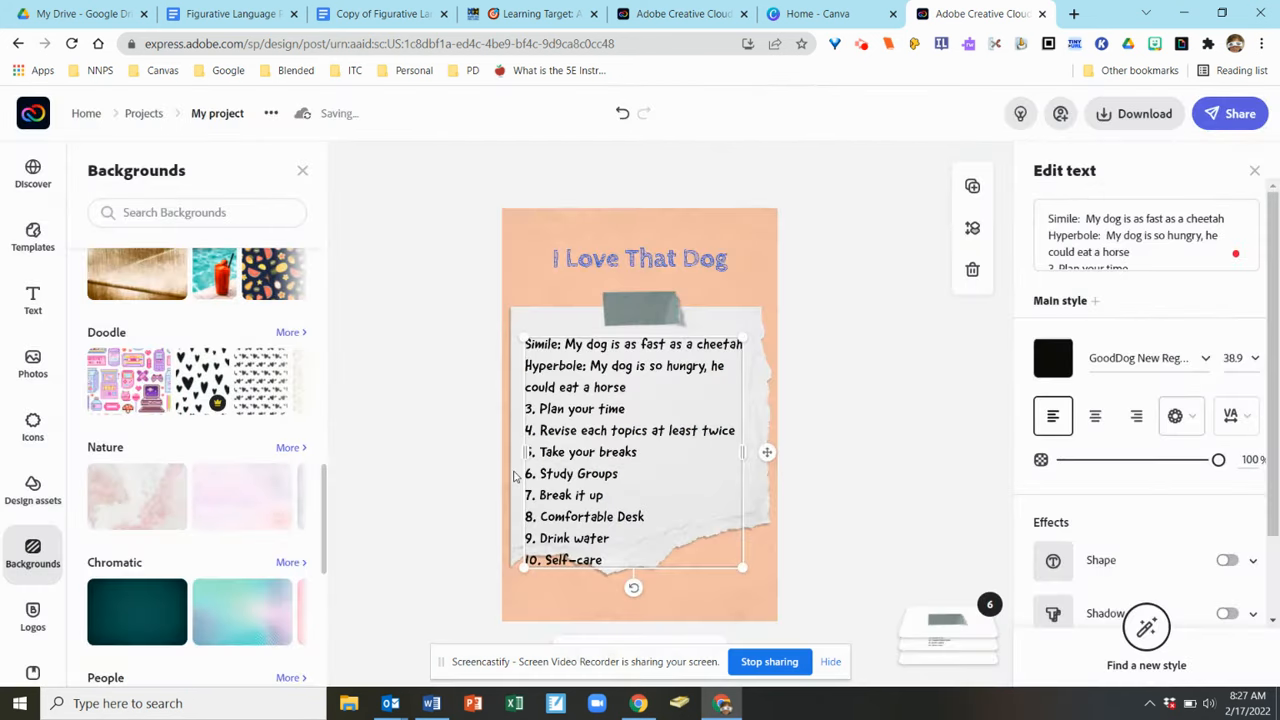
Pin the pastel turquoise-and-pink Chromatic background to the poster's background.
click(243, 617)
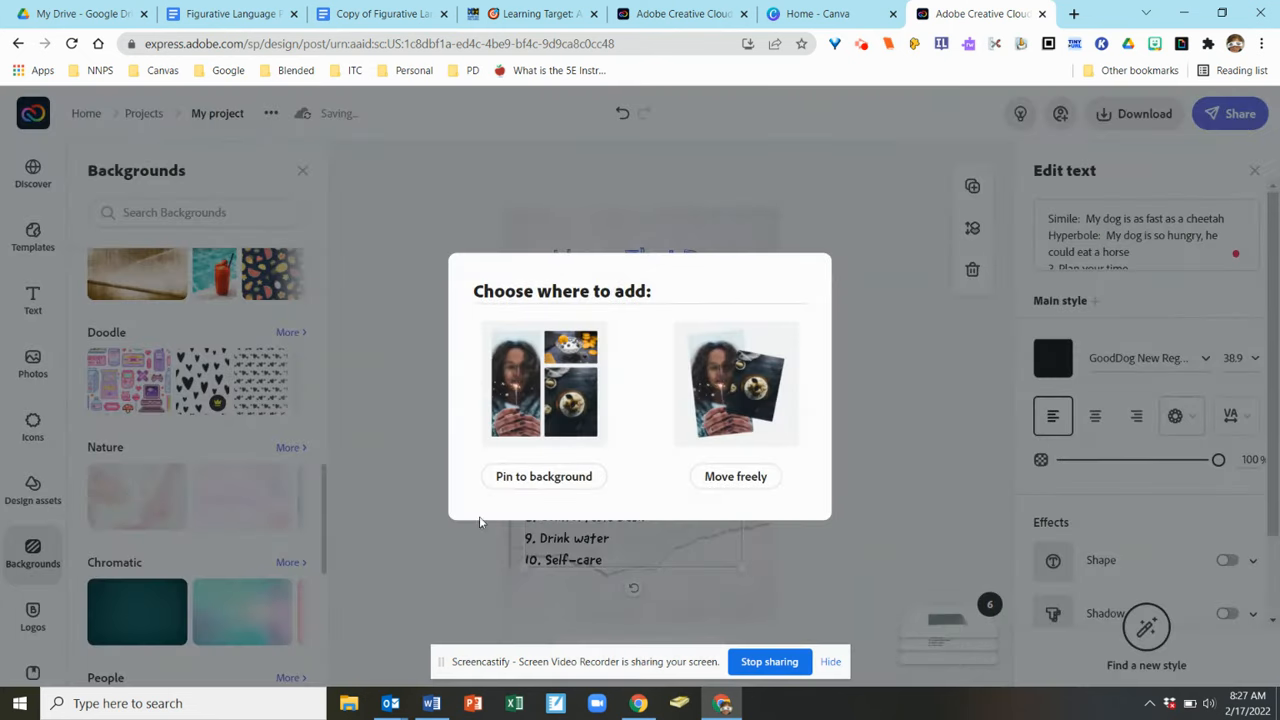
click(522, 480)
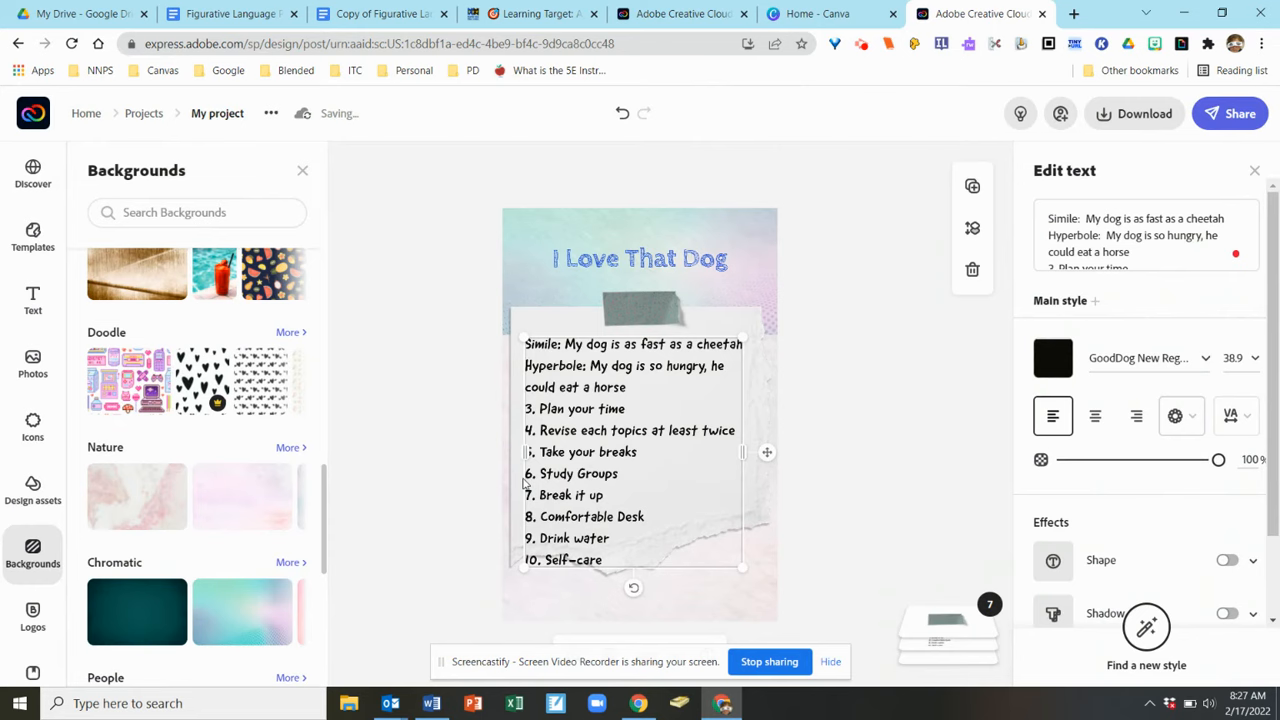
click(738, 271)
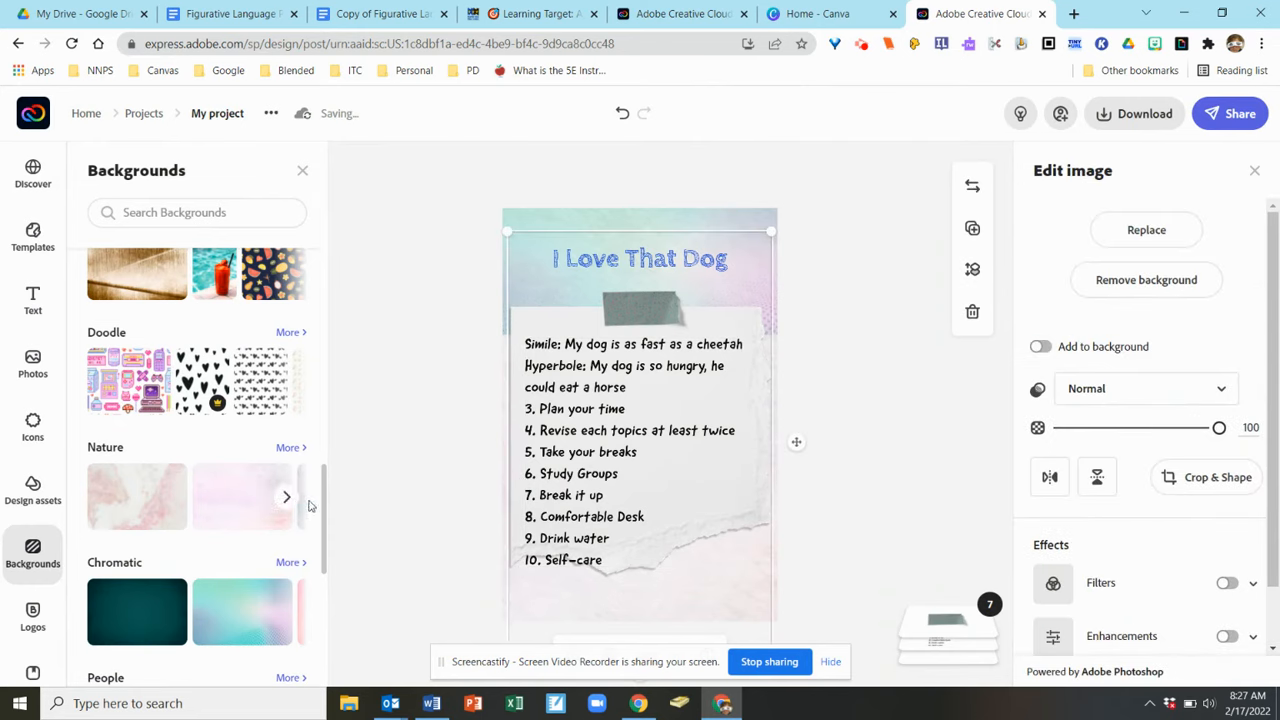
Pin the pastel Chromatic background a second time and pin the dark teal Chromatic background alongside it.
drag(323, 514, 323, 567)
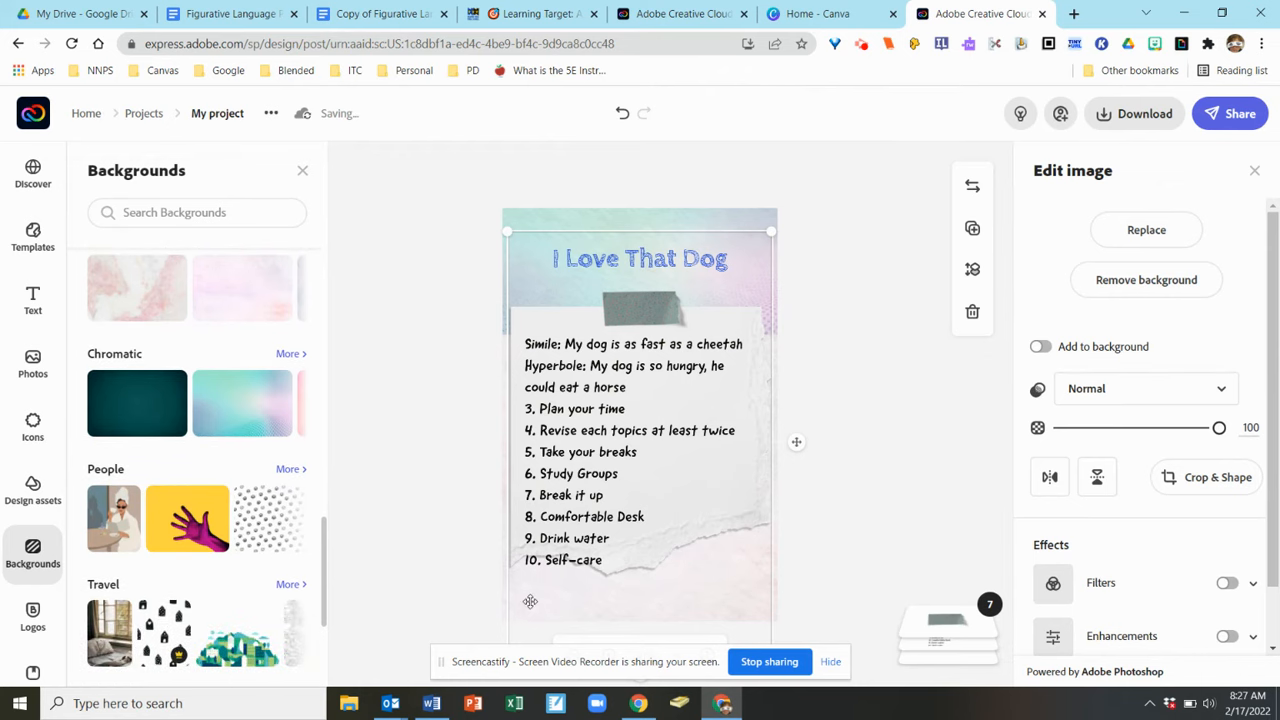
click(250, 393)
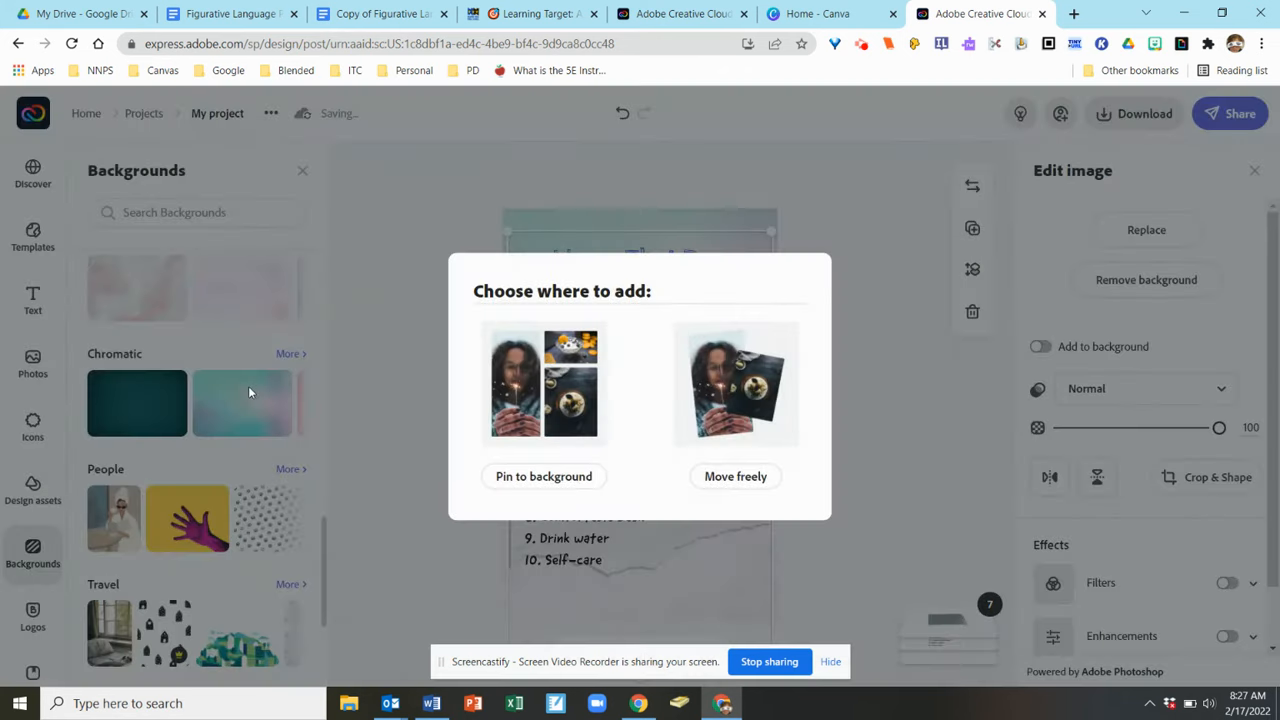
click(544, 476)
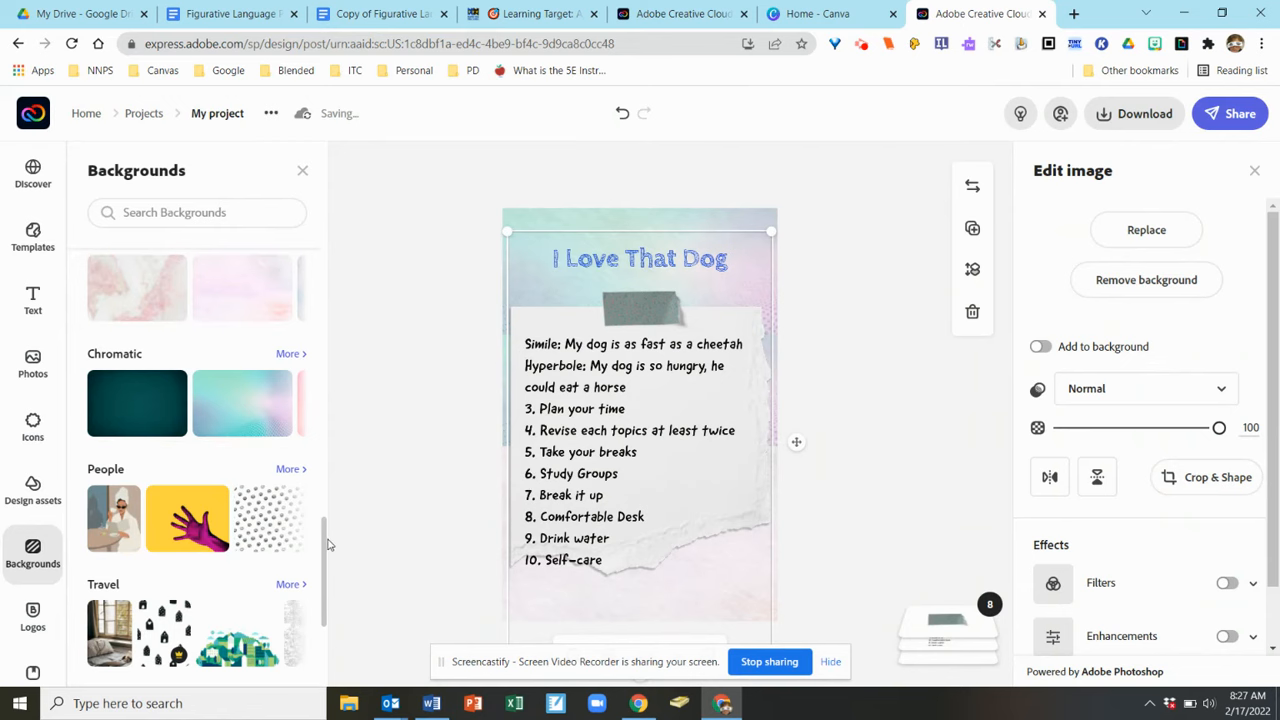
click(152, 418)
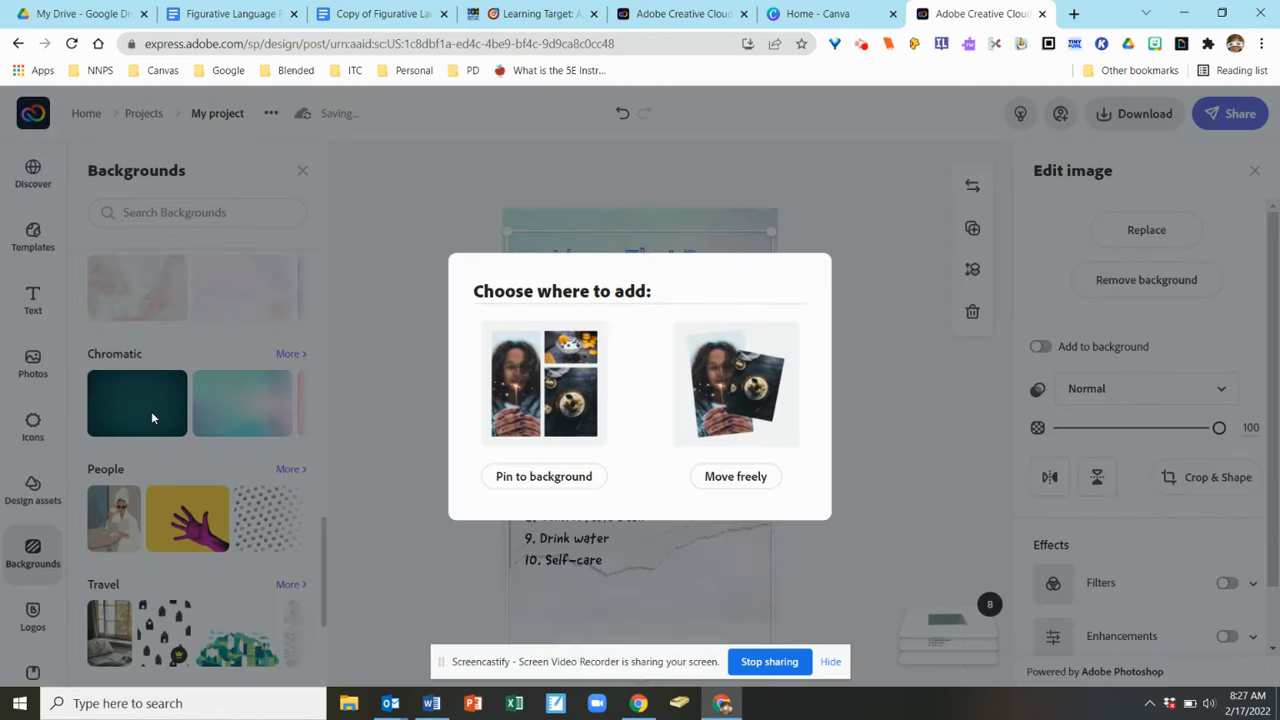
click(548, 476)
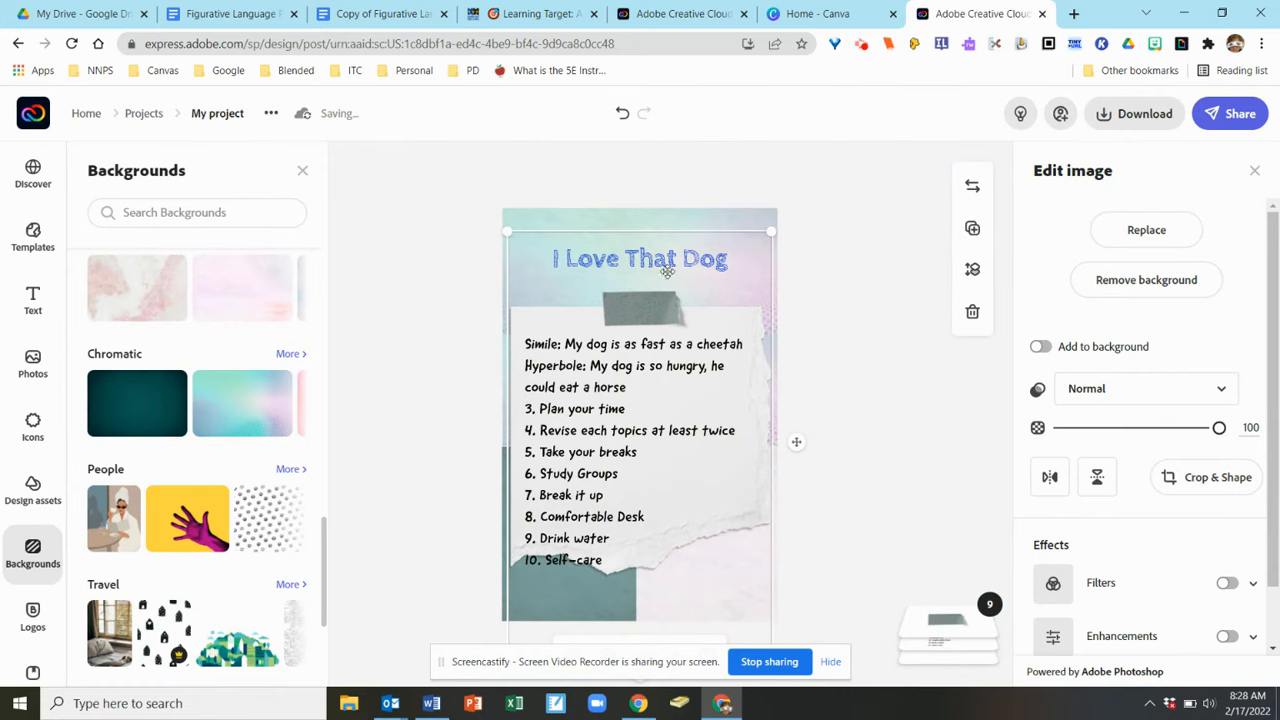
Try the dark teal Chromatic background as a freely movable image in the poster's lower-right corner and delete it again.
click(149, 390)
click(729, 476)
drag(551, 269, 692, 580)
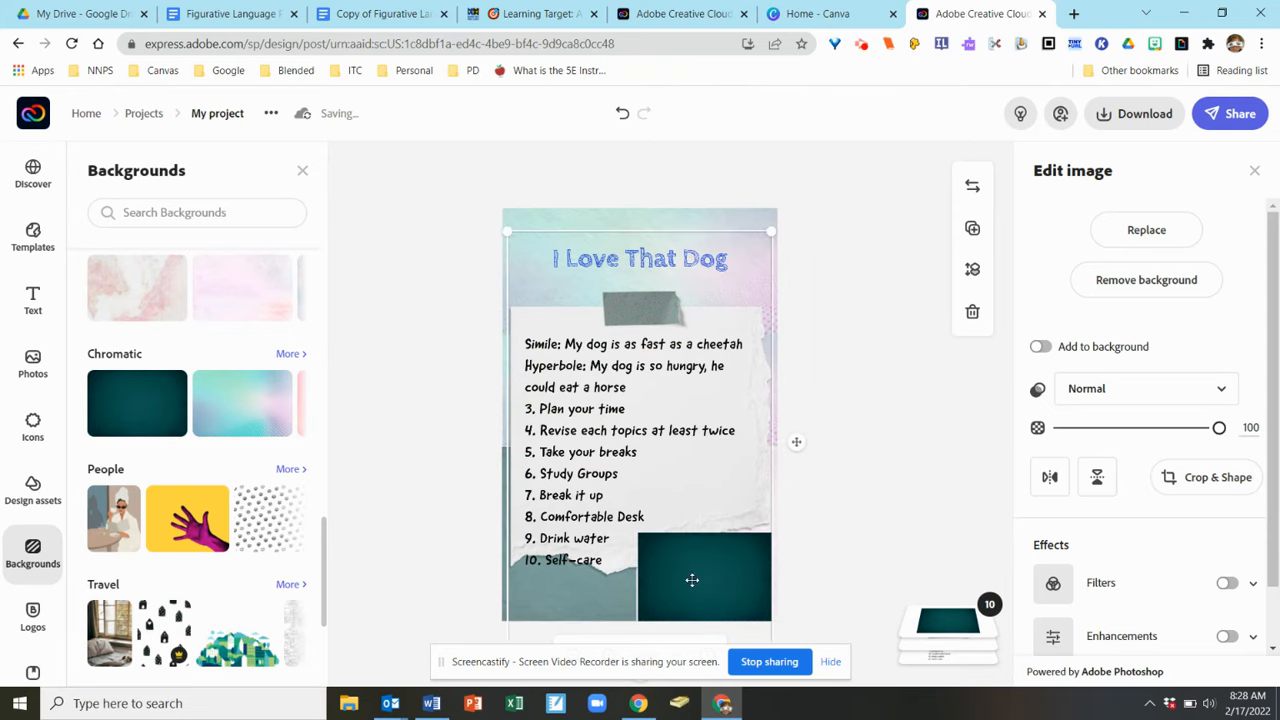
click(692, 580)
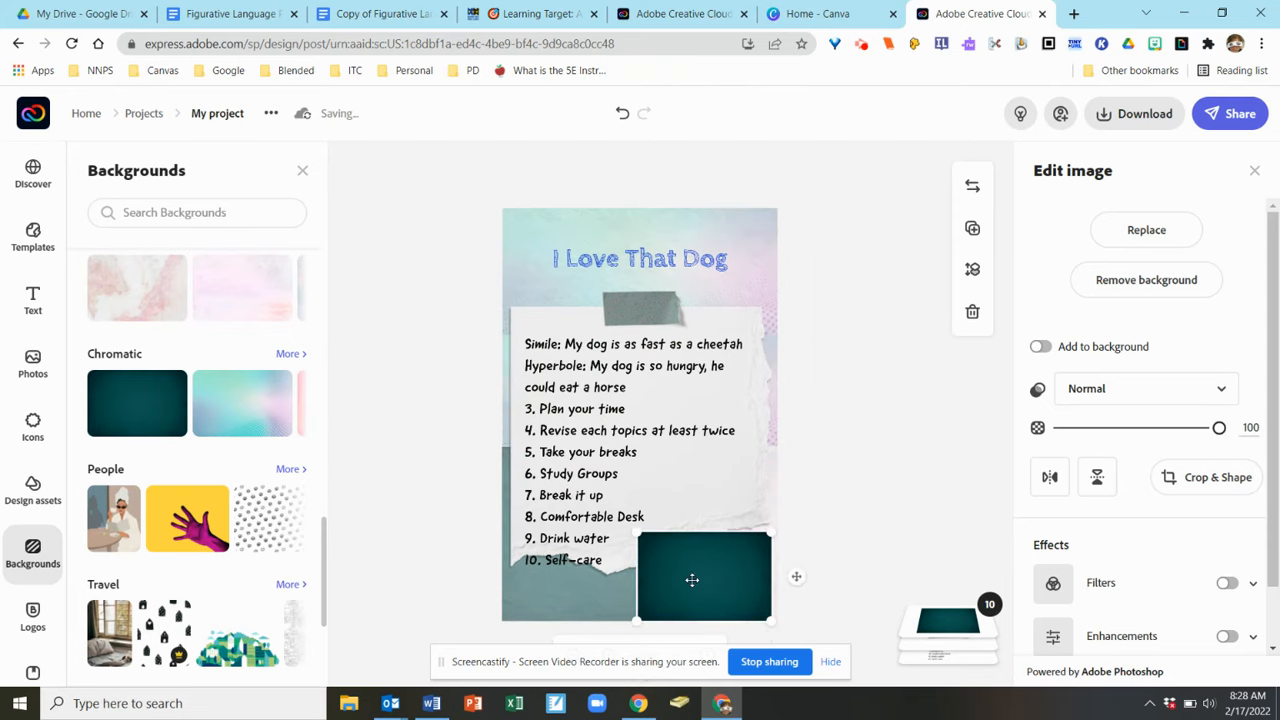
key(Delete)
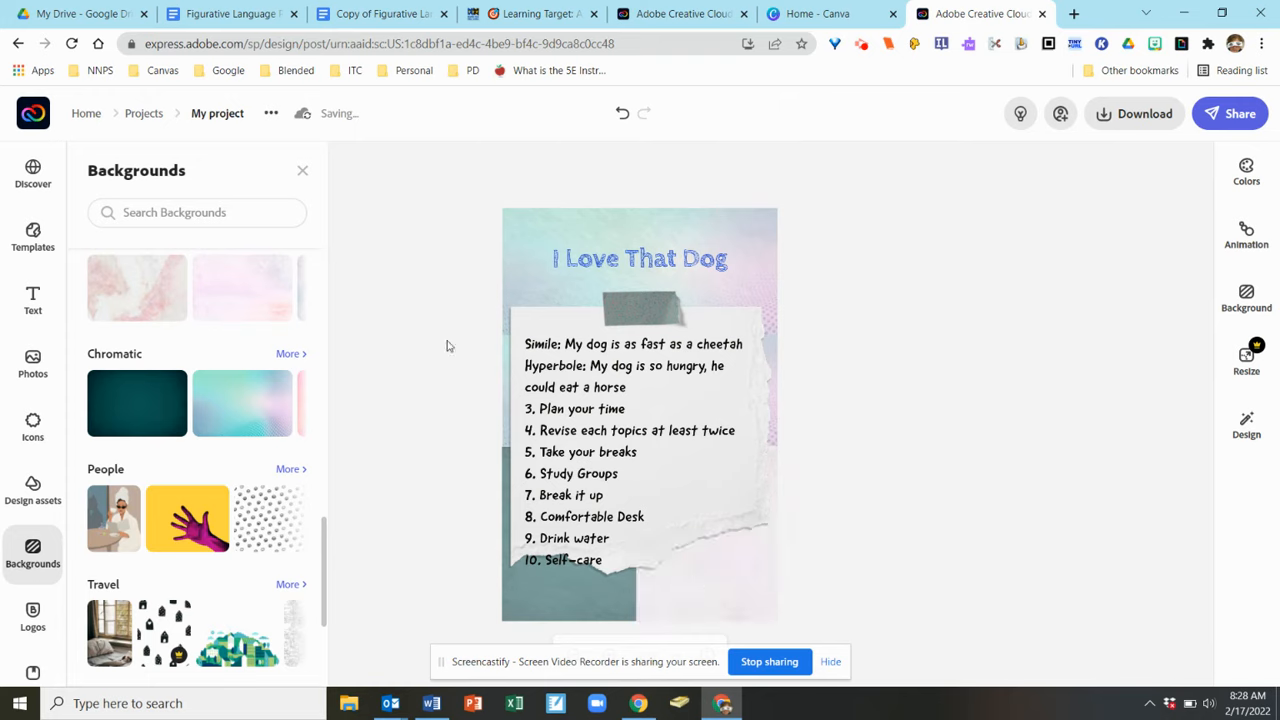
Search the stock photos for "dog" and place the dark brown dog photo near the poster's lower-right corner, below the torn paper's text.
drag(322, 527, 338, 241)
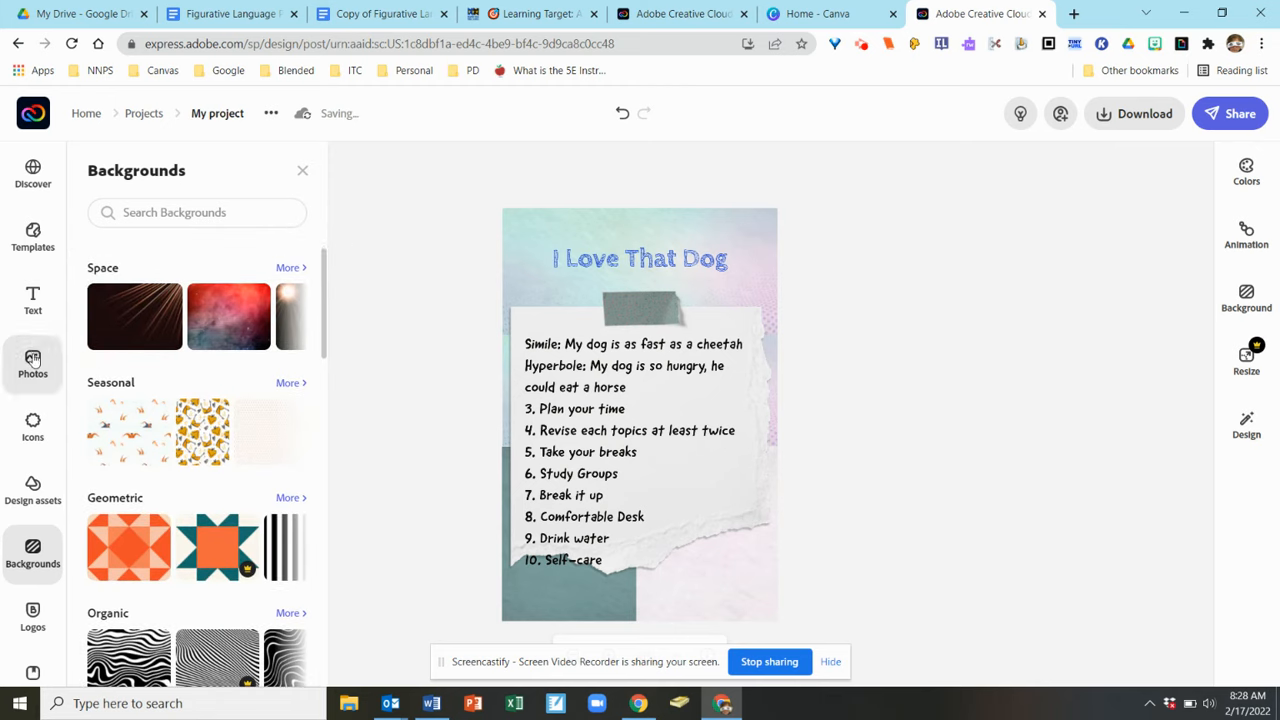
click(33, 362)
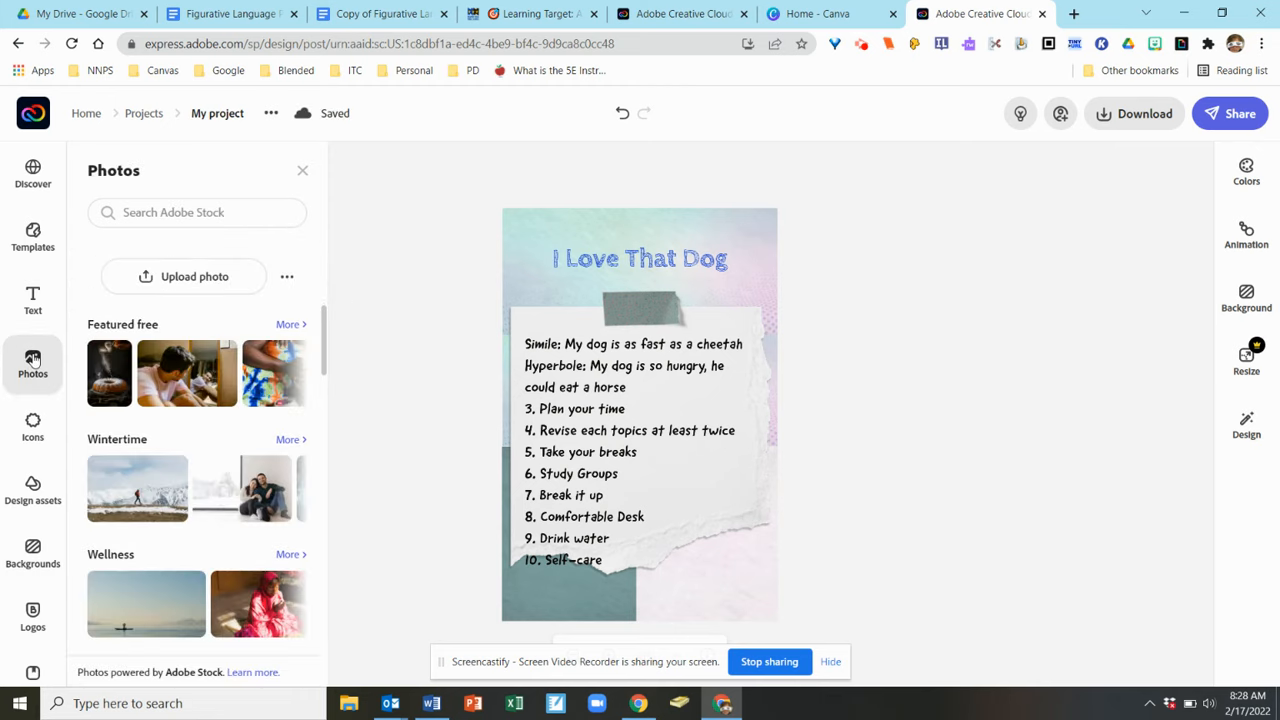
click(154, 213)
text(dog)
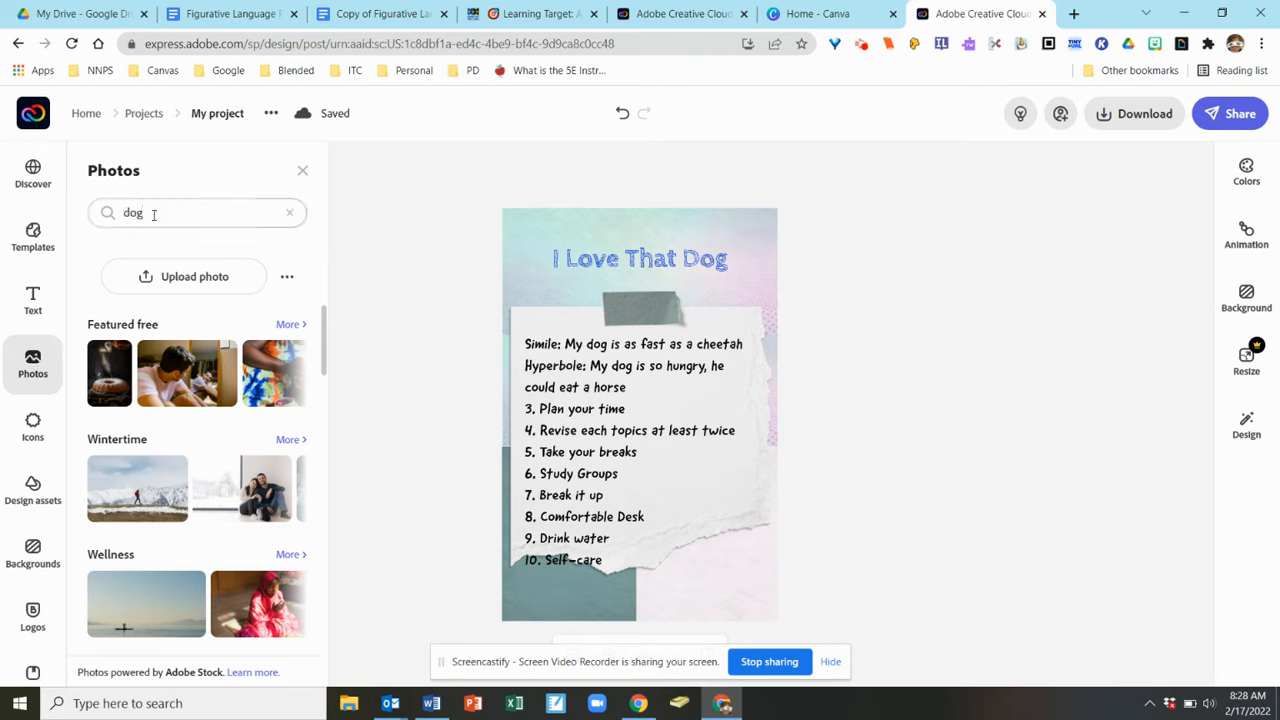
key(Return)
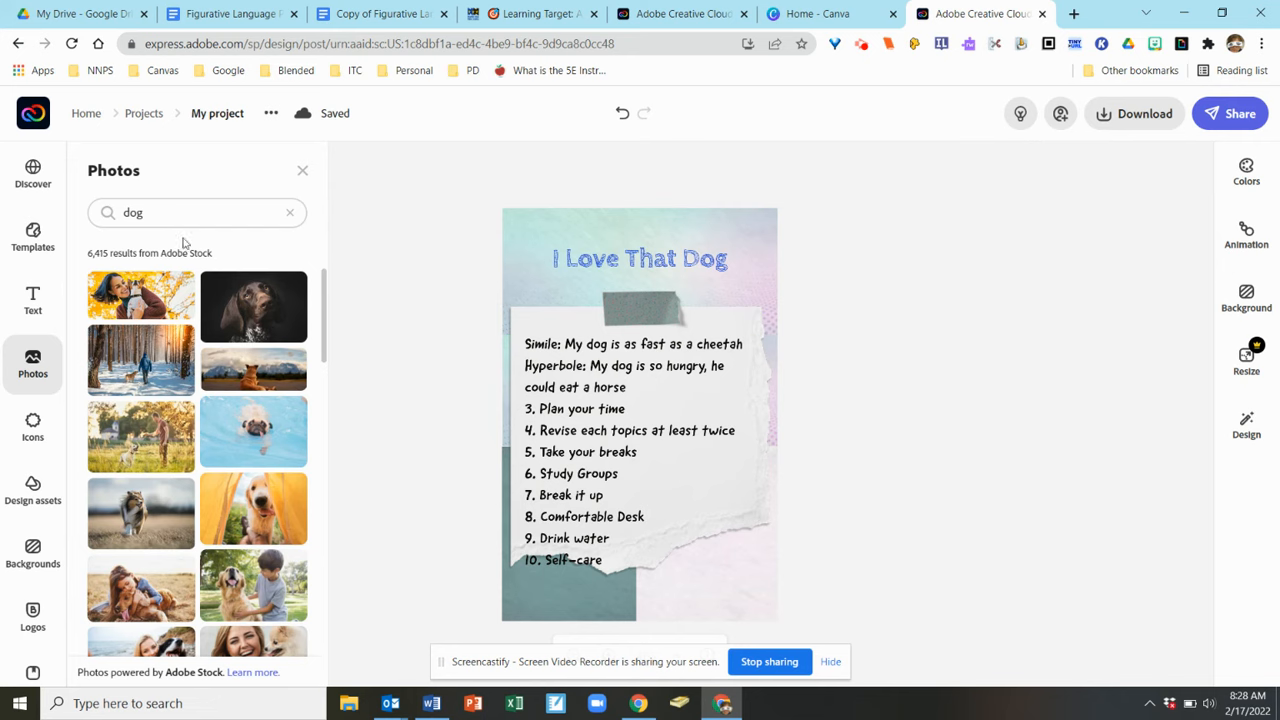
click(253, 311)
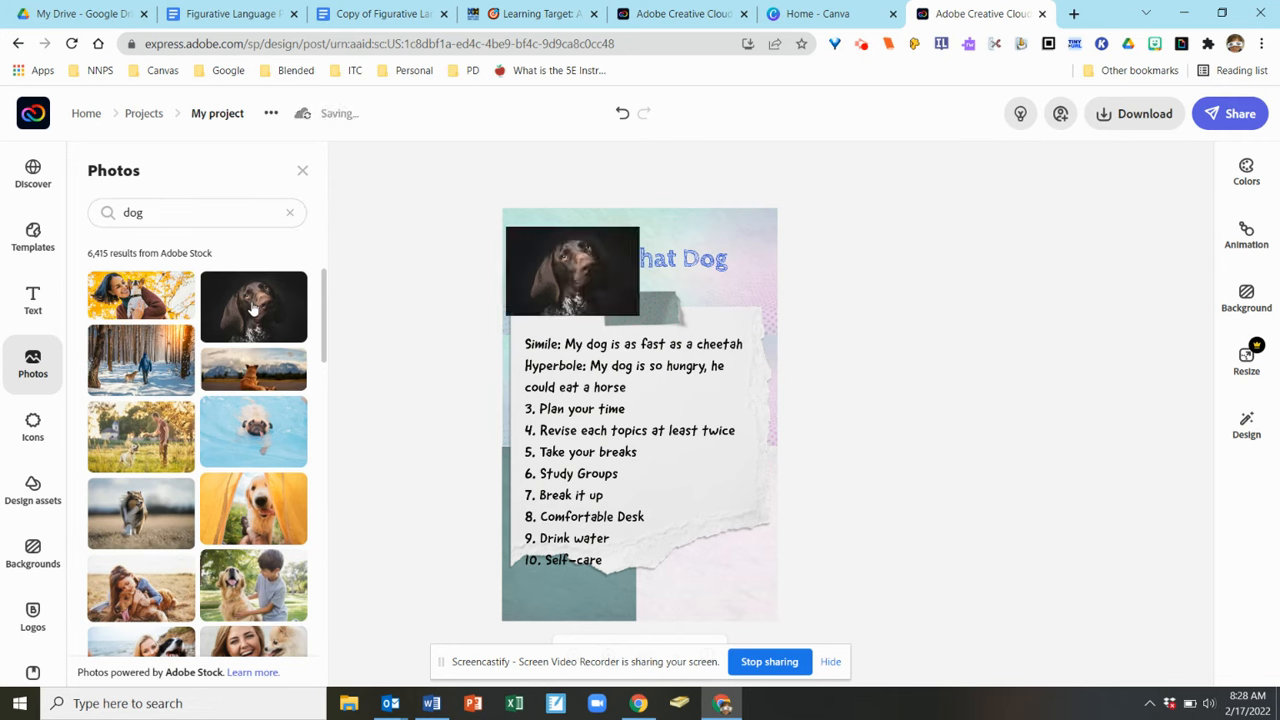
drag(553, 260, 656, 570)
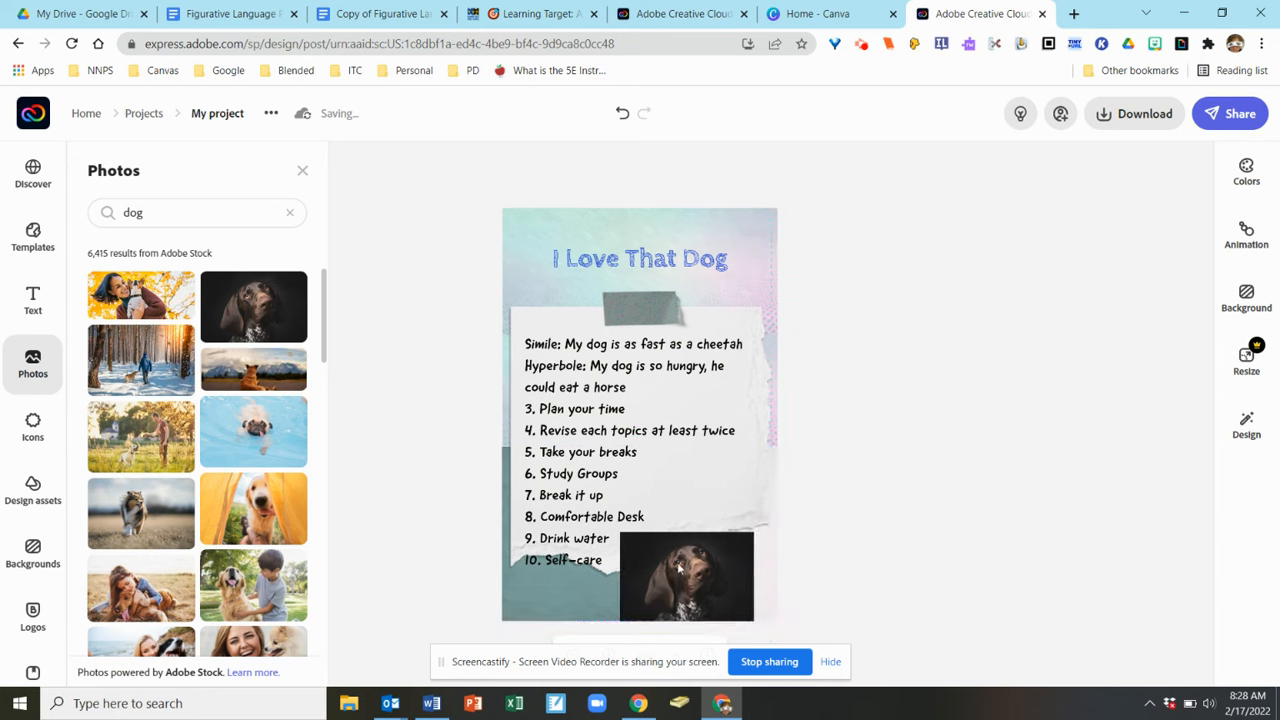
click(745, 502)
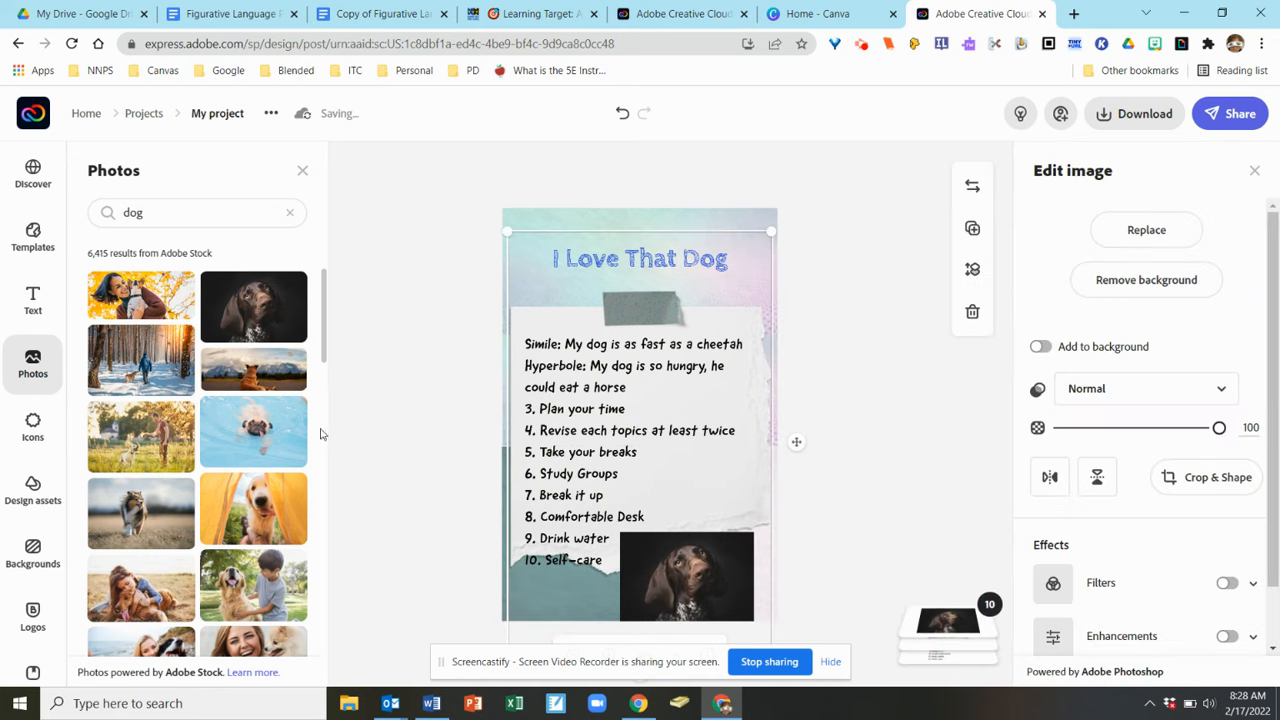